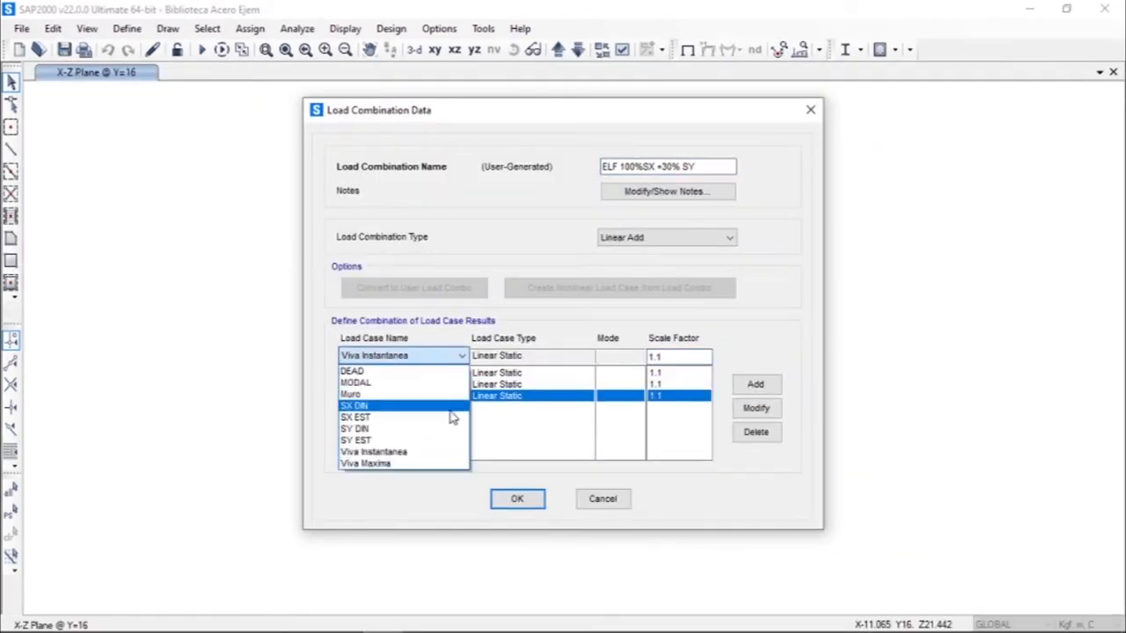
Choose the SX DIN load case for the ELF 100%SX +30% SY load combination
click(452, 411)
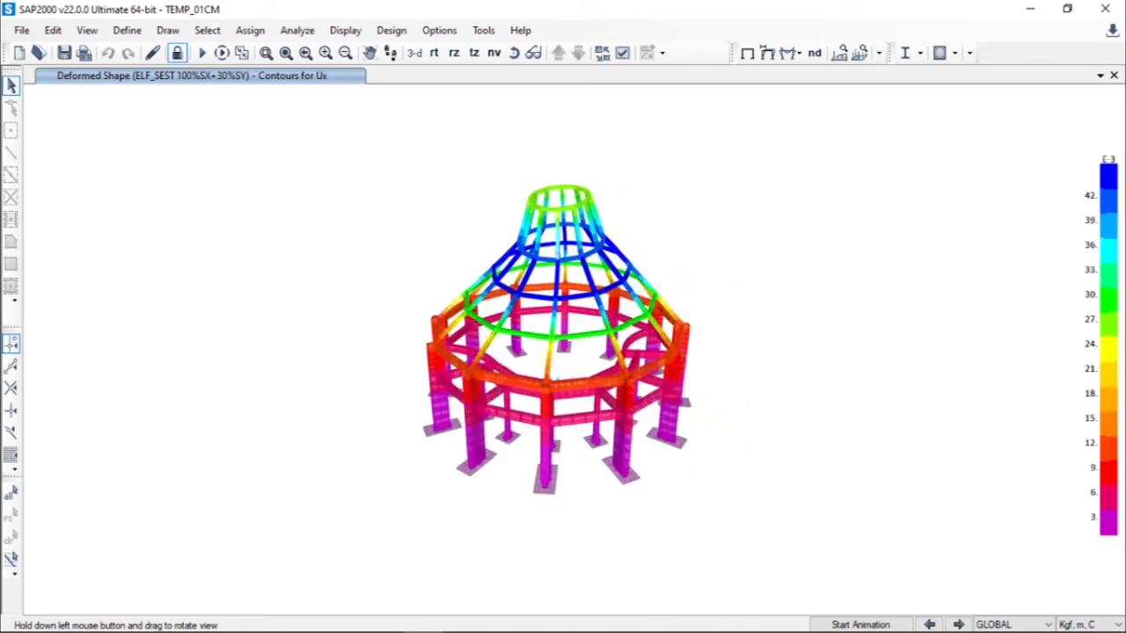
Inspect the deformed structure from another angle, and switch to Acrobat to read section 3.3.5.1 on seismic force evaluation
drag(563, 352, 503, 418)
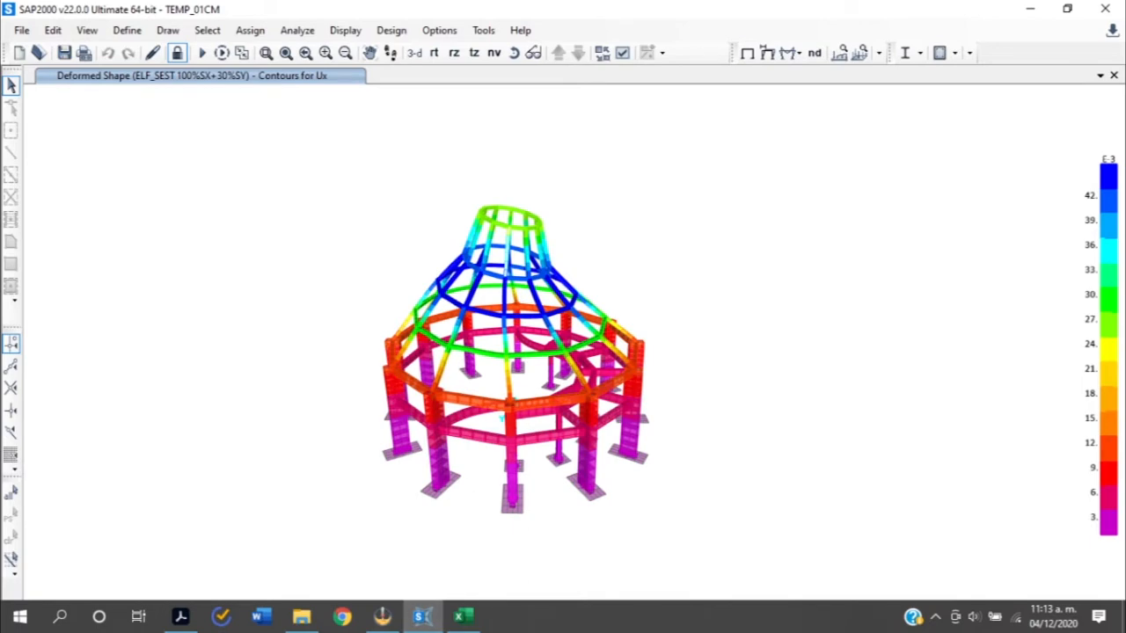
click(180, 616)
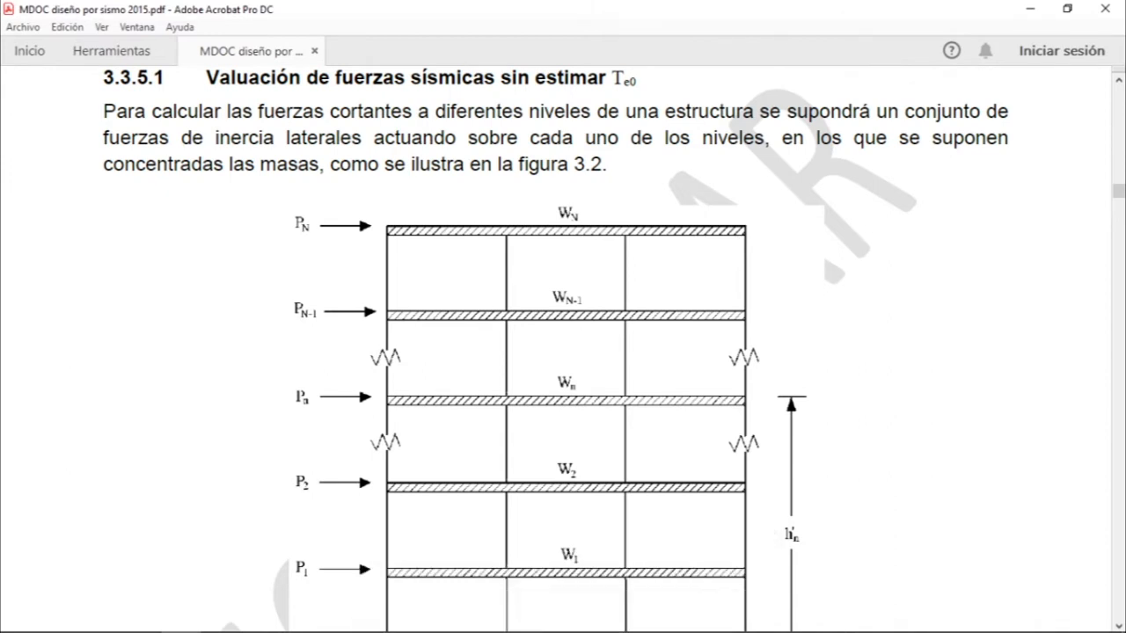
Switch to the Templo LA BARONA workbook in Excel and look over the Análisis de masa sheet's slab tables
mouse_move(423, 618)
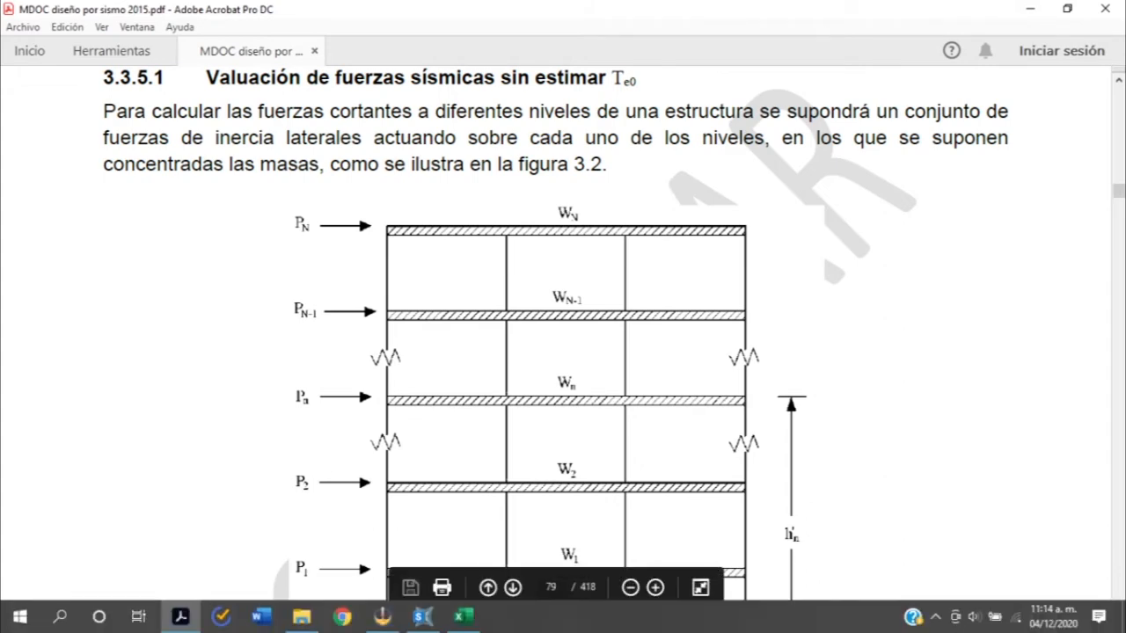
click(463, 616)
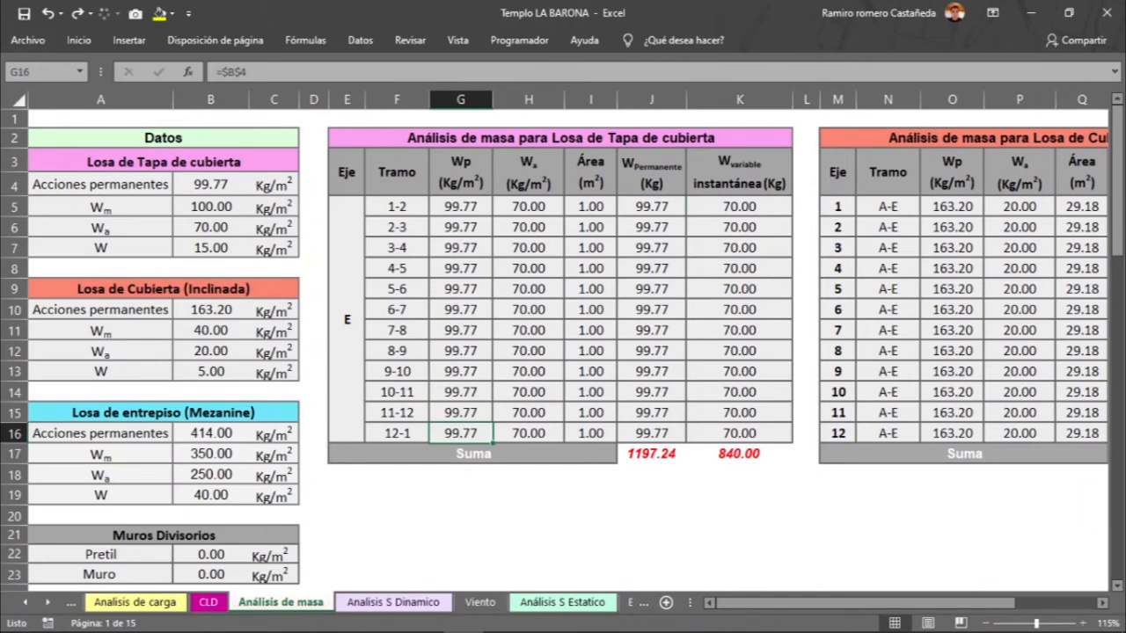
click(529, 392)
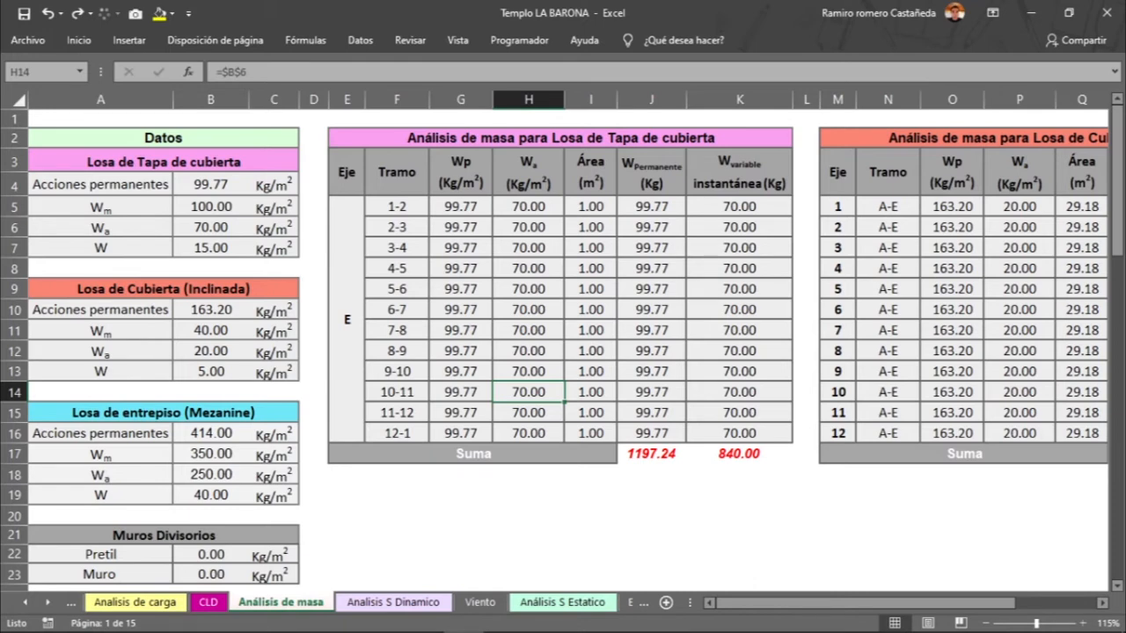
drag(866, 604, 892, 603)
drag(919, 603, 877, 603)
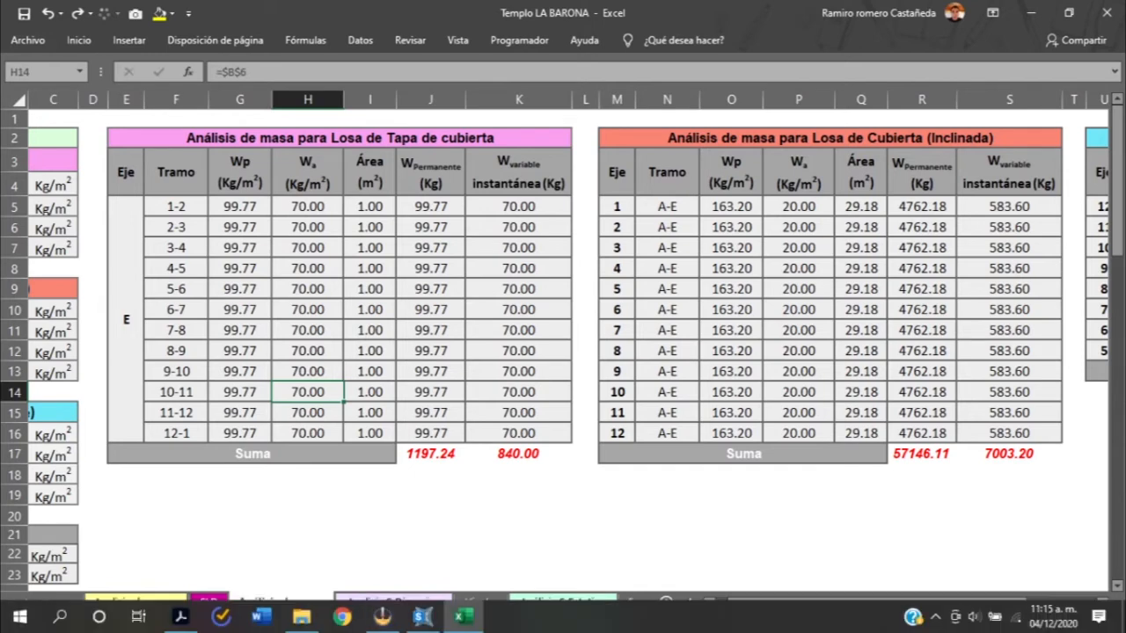
Switch to SAP2000 to view the structure's deformed shape with Ux contours
click(422, 616)
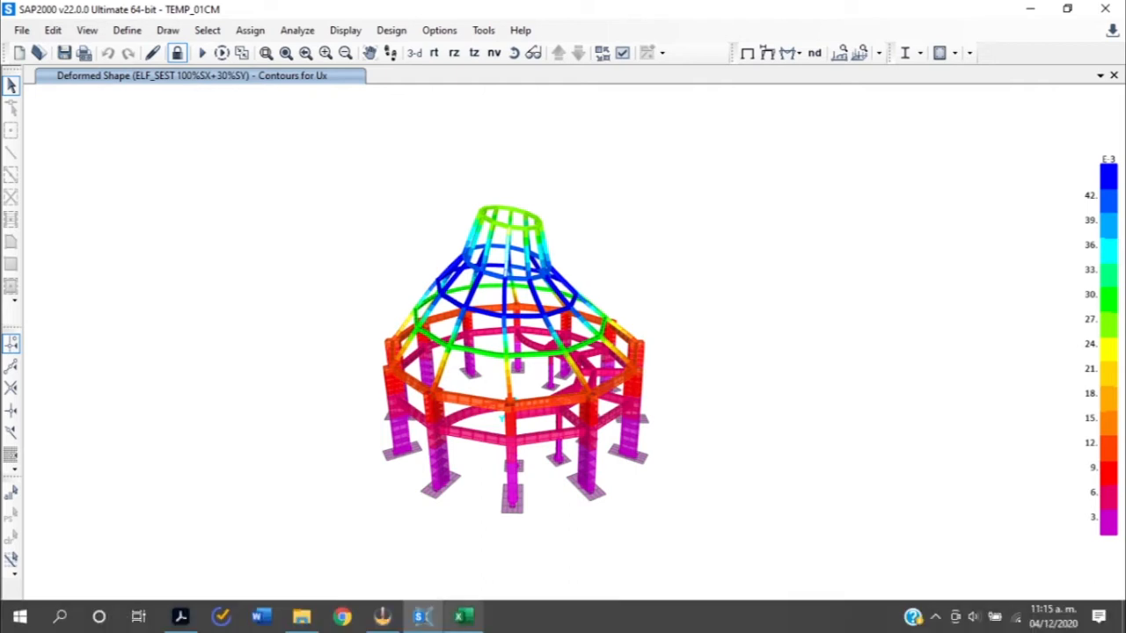
Return to the Excel workbook and compare the mass analysis tables for Tapa de cubierta, Cubierta (Inclinada) and entrepiso (Mezanine)
mouse_move(463, 615)
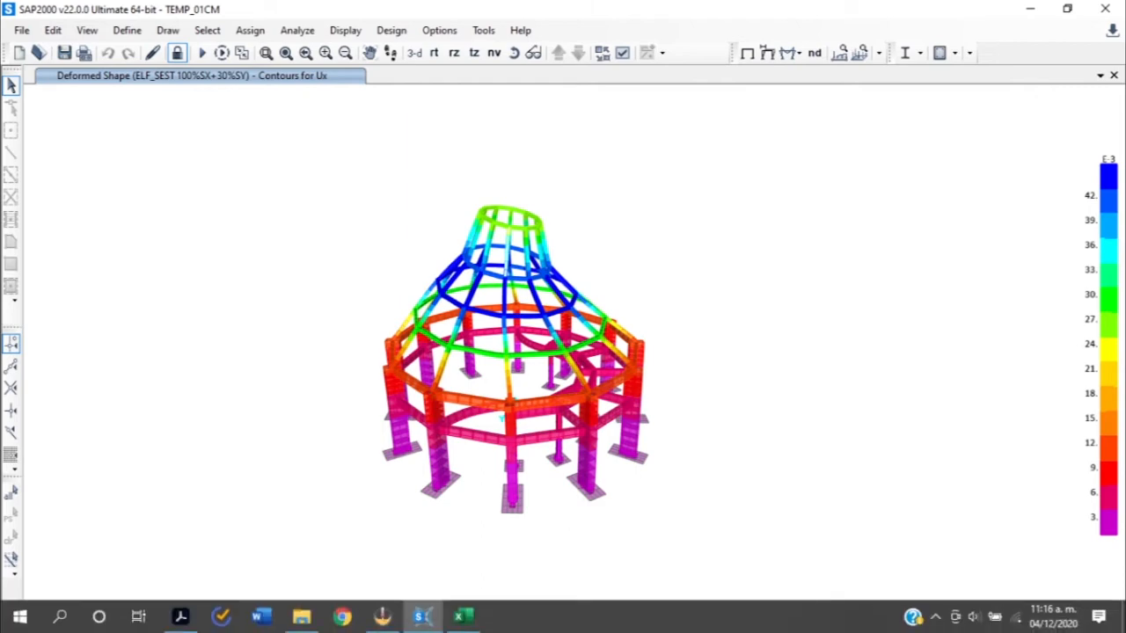
click(463, 620)
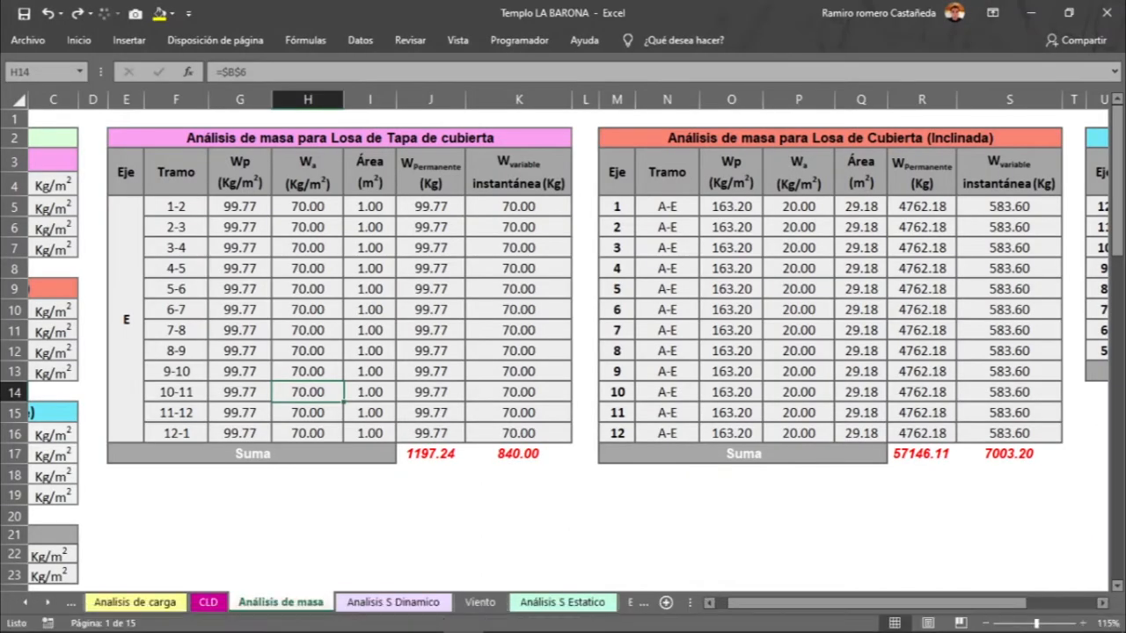
mouse_move(792, 603)
mouse_down()
mouse_move(843, 604)
mouse_move(804, 604)
mouse_up()
drag(260, 138, 264, 172)
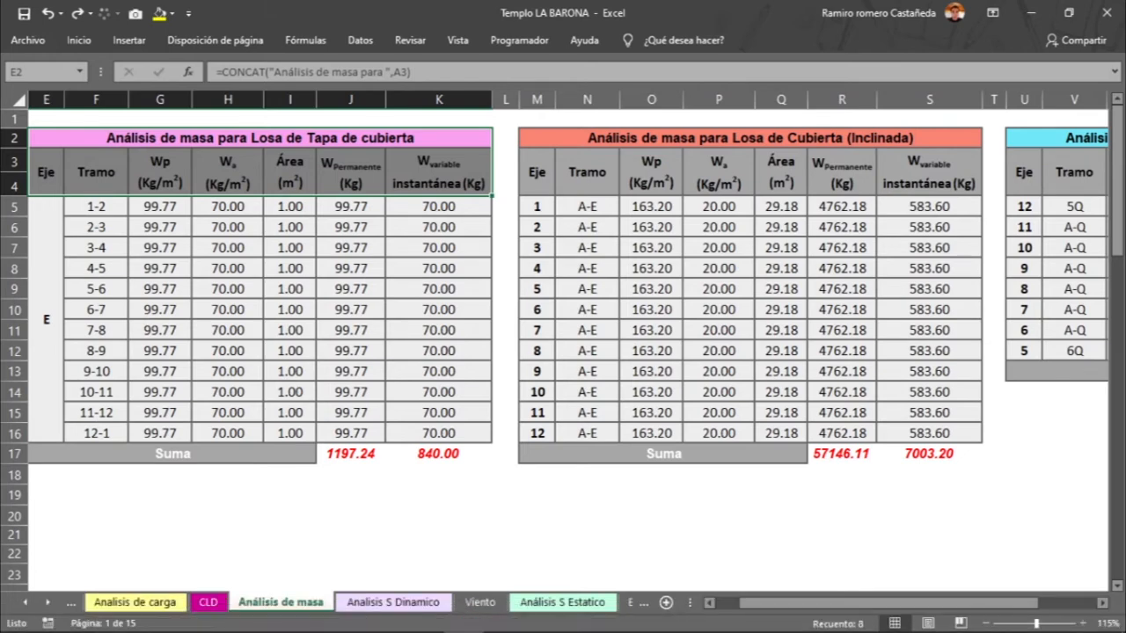
click(781, 575)
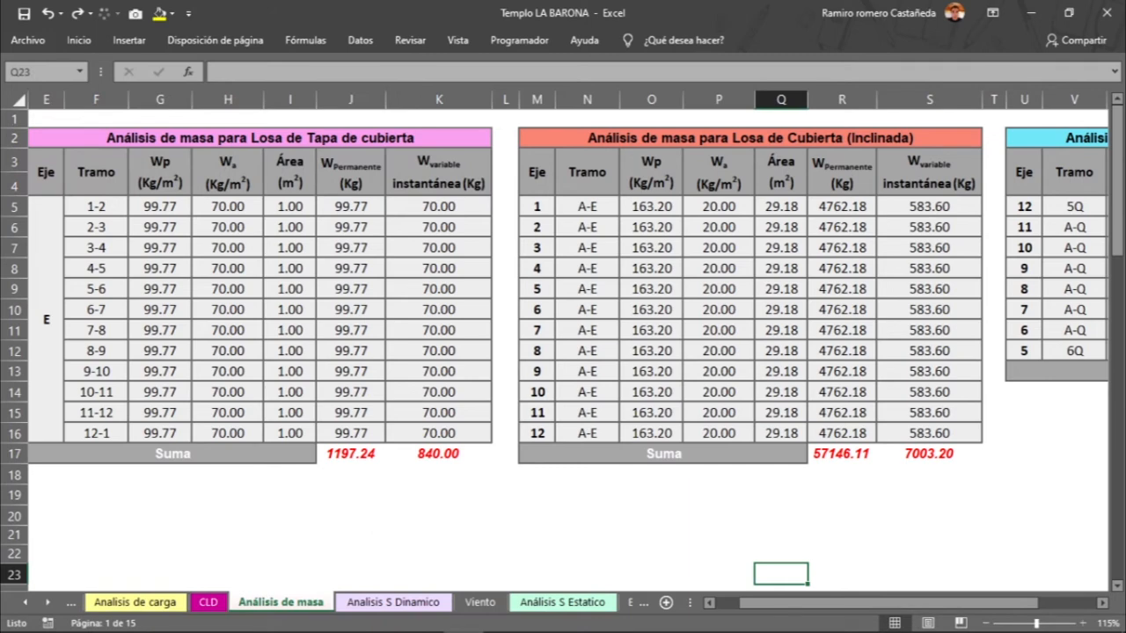
click(750, 138)
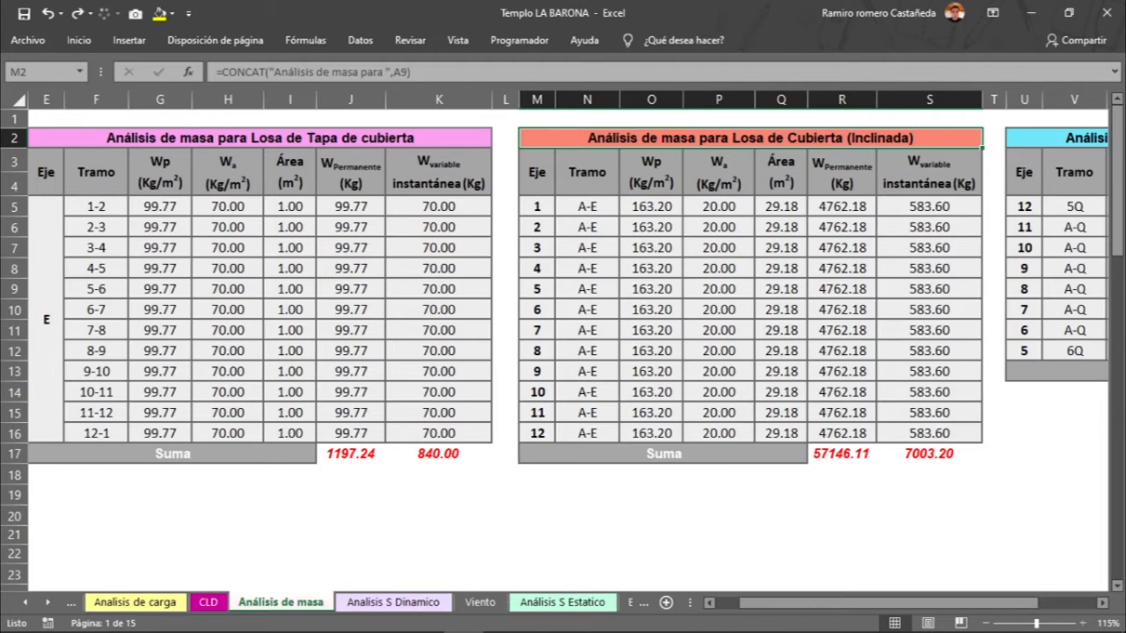
drag(880, 602, 914, 603)
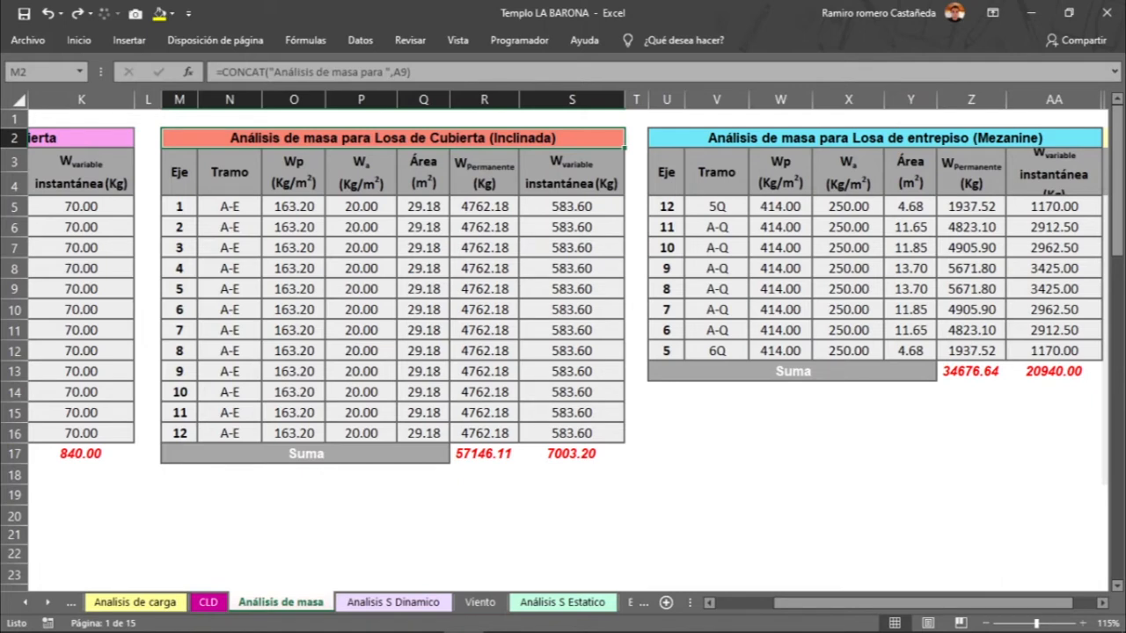
drag(914, 603, 858, 603)
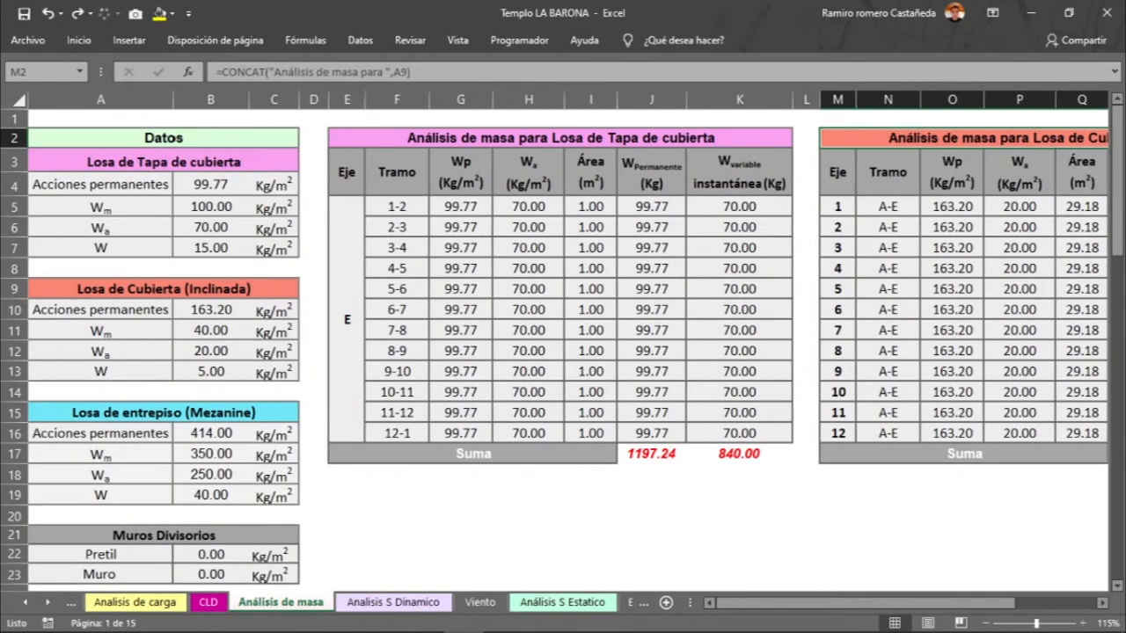
Review the Wp and Wa columns and the Eje cell in the Losa de Tapa de cubierta mass table
drag(460, 171, 460, 432)
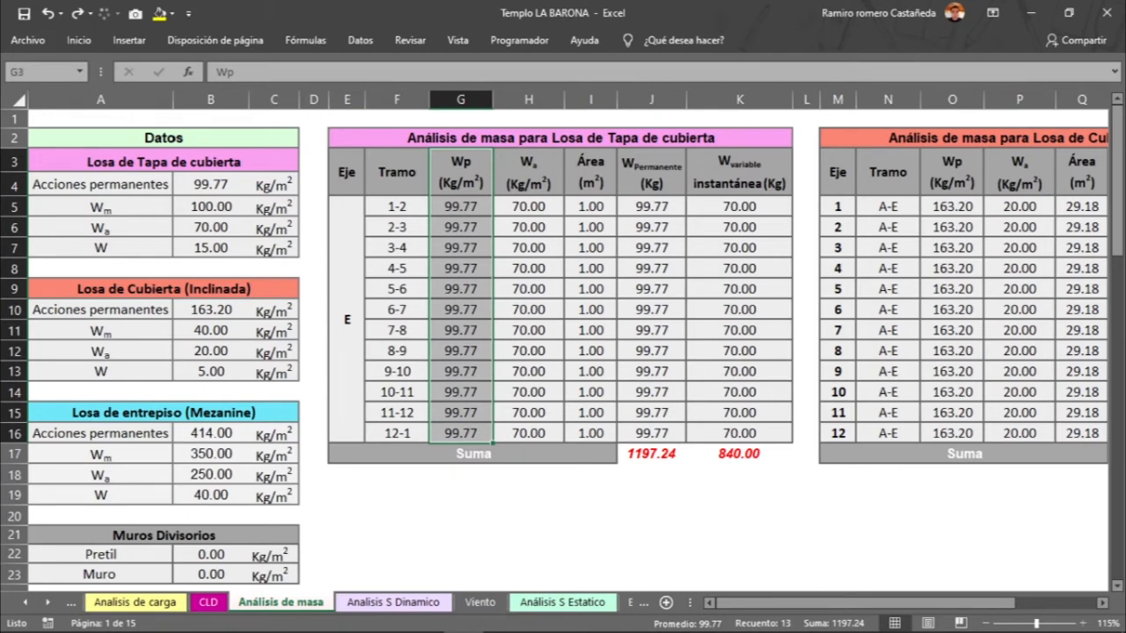
drag(527, 171, 528, 432)
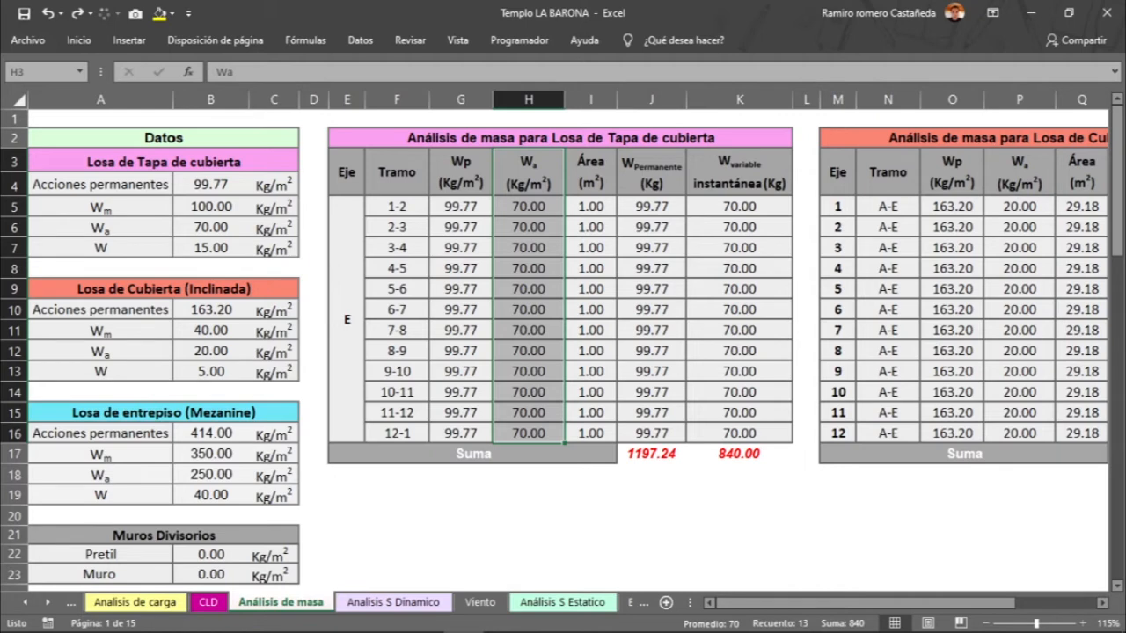
click(347, 319)
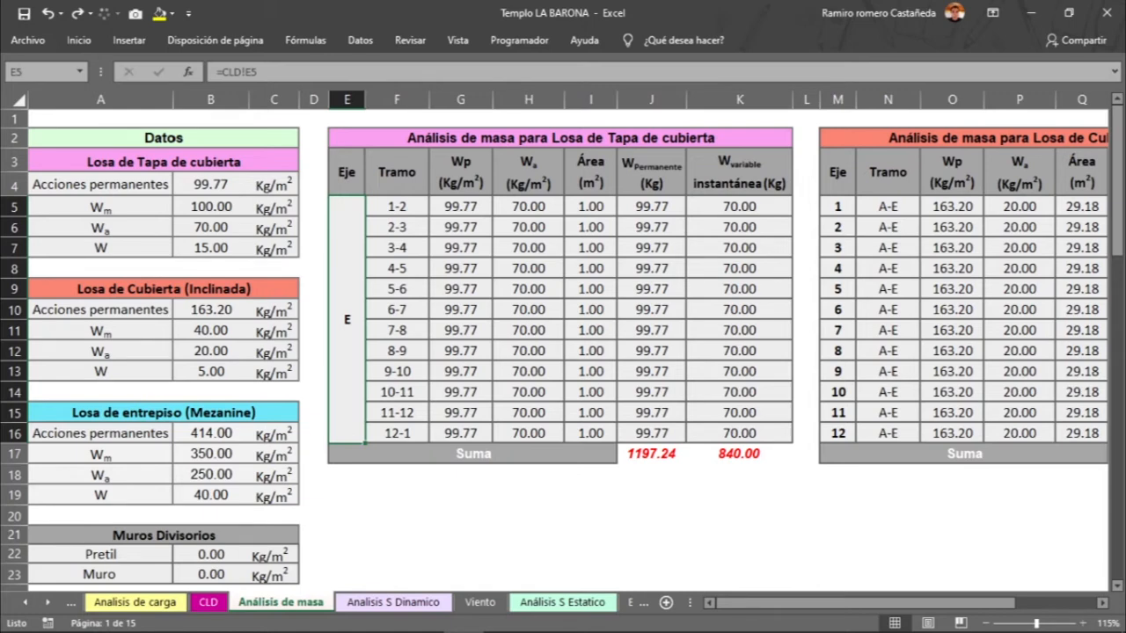
Examine how span 1-2 of the Tapa de cubierta table derives WPermanente from Wp and Área, and review the variable weights
click(461, 206)
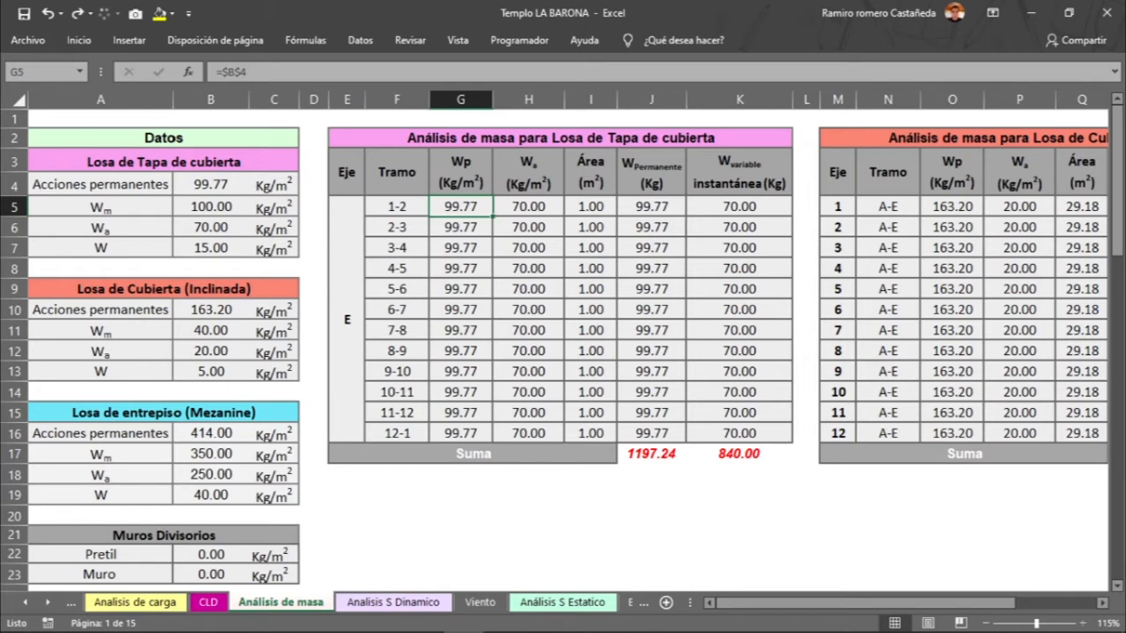
click(590, 206)
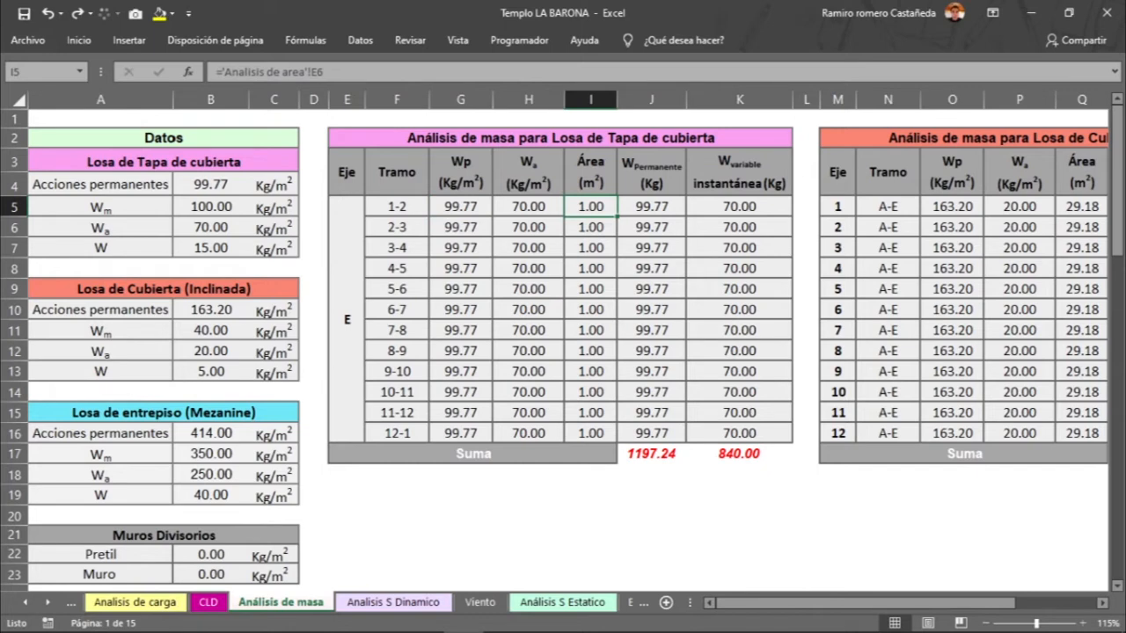
click(461, 310)
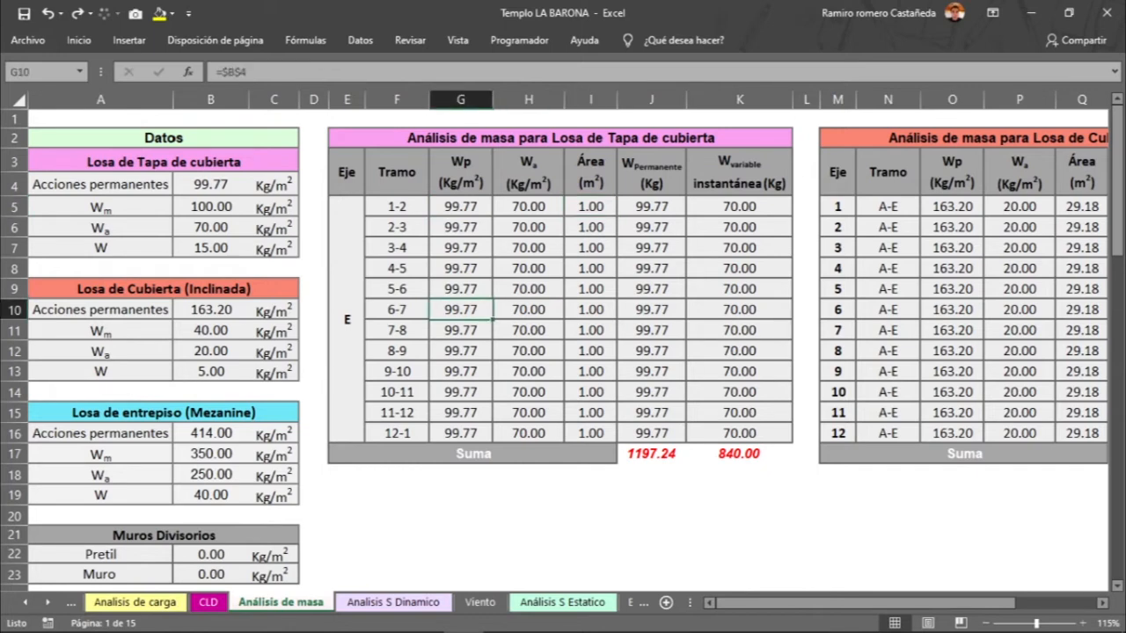
click(460, 207)
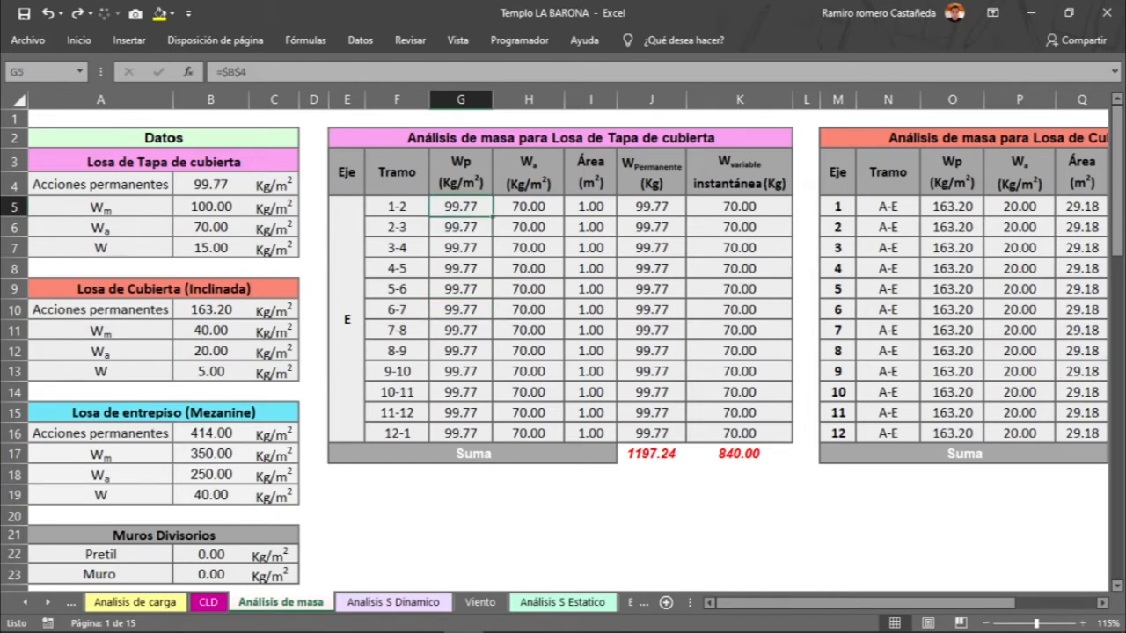
click(591, 206)
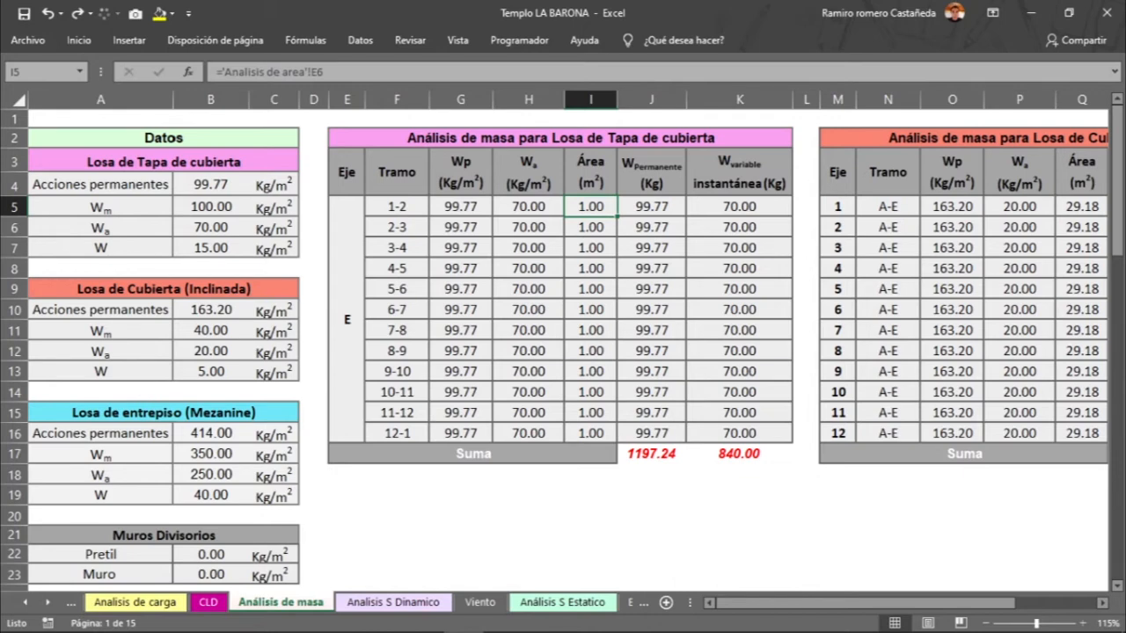
click(461, 206)
click(590, 206)
click(652, 207)
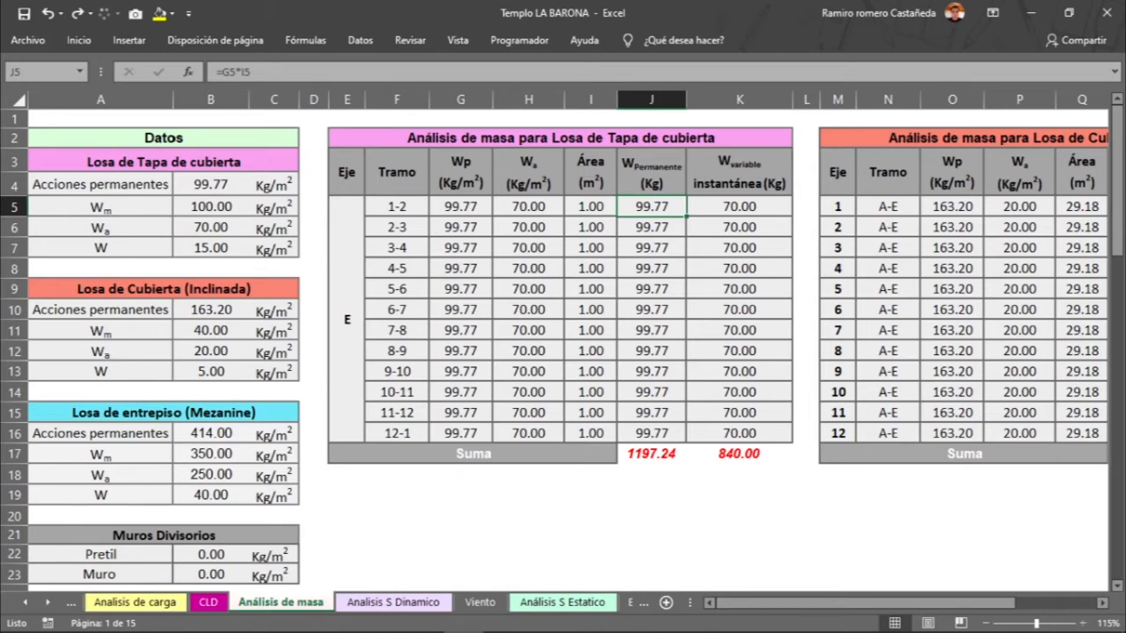
drag(397, 207, 740, 207)
click(740, 330)
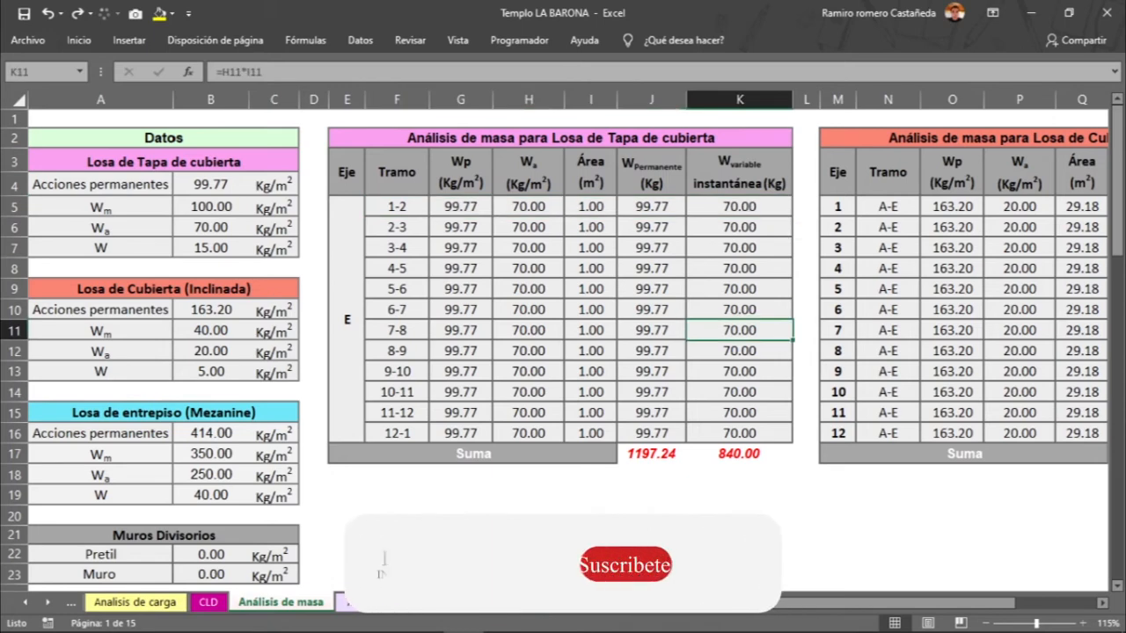
click(739, 475)
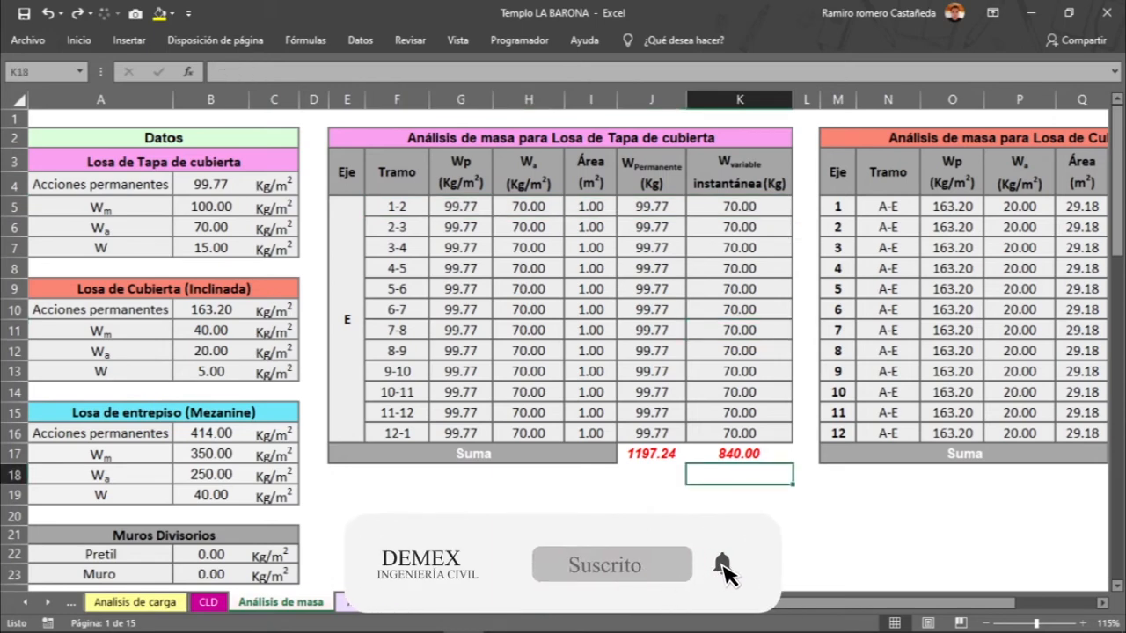
Check the WPermanente sum formula and the WPermanente and Wvariable instantánea headings in the Tapa de cubierta table
click(652, 453)
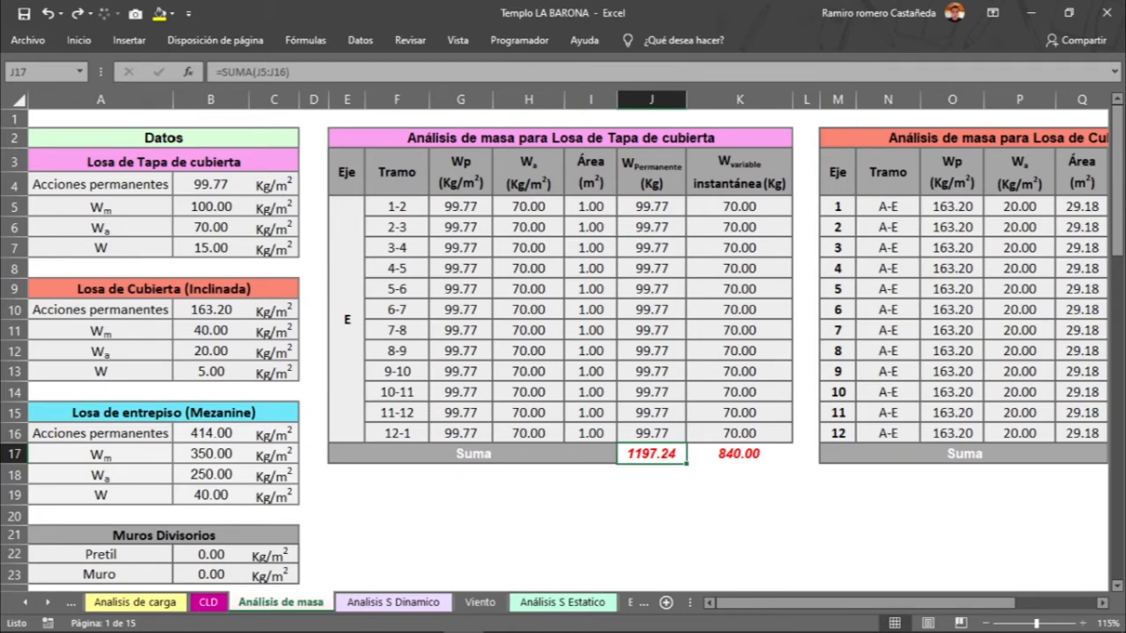
click(652, 173)
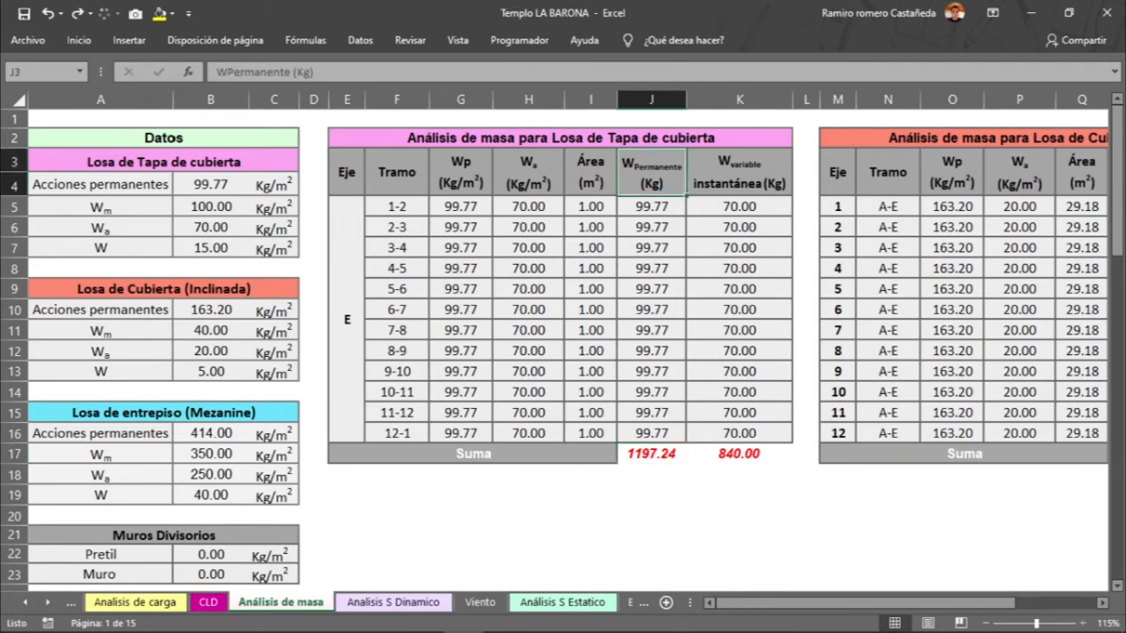
click(651, 453)
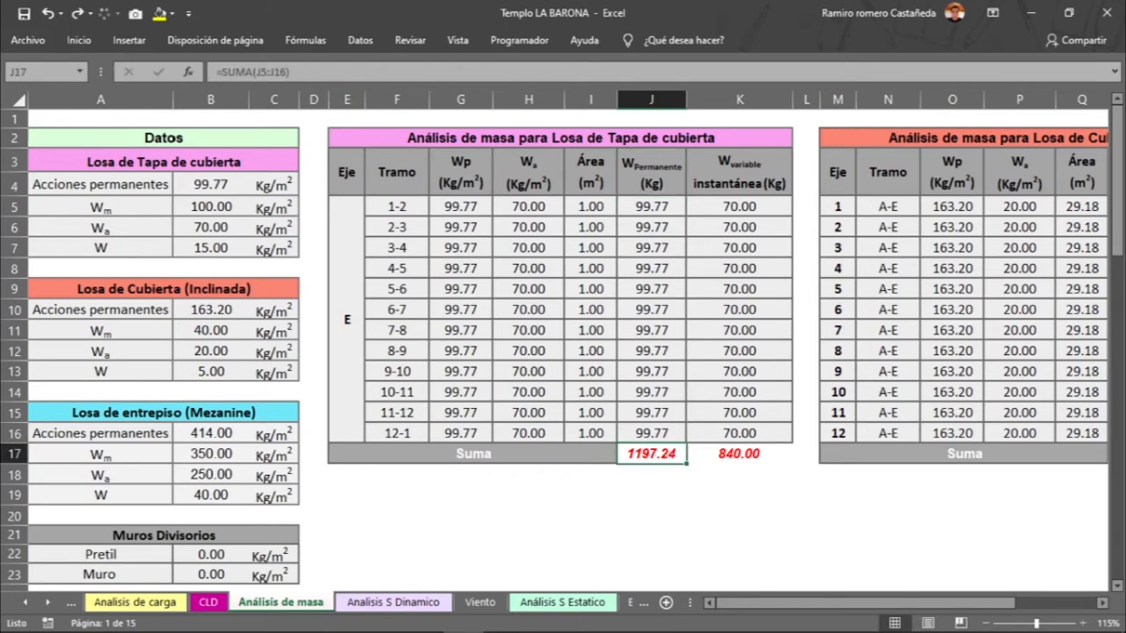
click(739, 173)
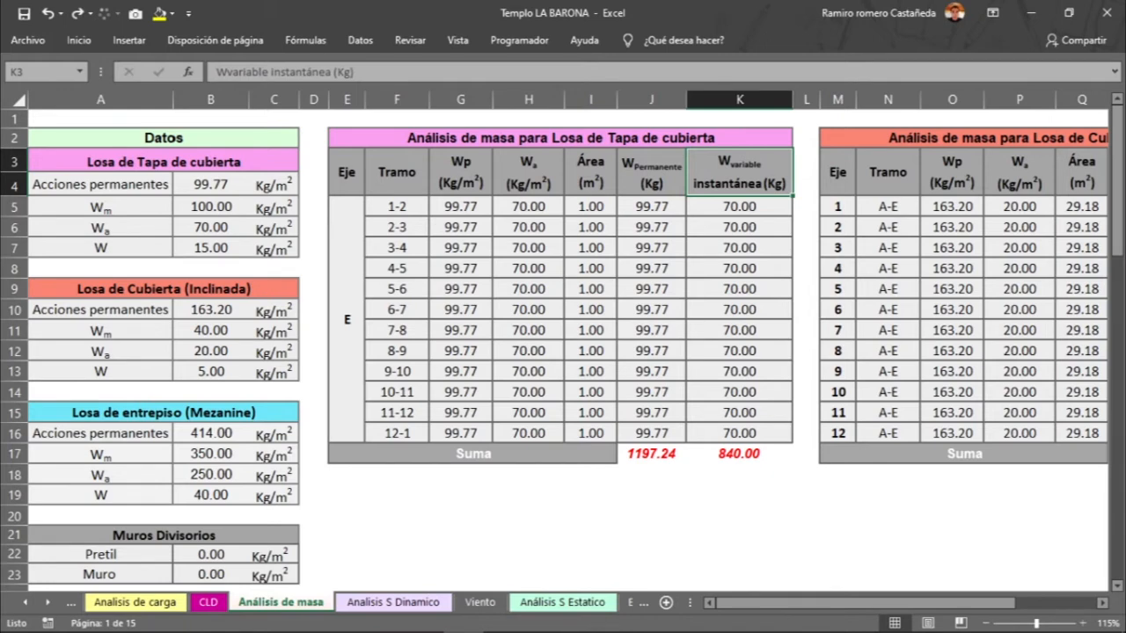
Examine the Cubierta (Inclinada) and entrepiso (Mezanine) mass tables and the adjacent X, Y, Qy, Qx table
mouse_move(774, 604)
mouse_down()
mouse_move(831, 603)
mouse_move(774, 603)
mouse_up()
drag(769, 603, 821, 603)
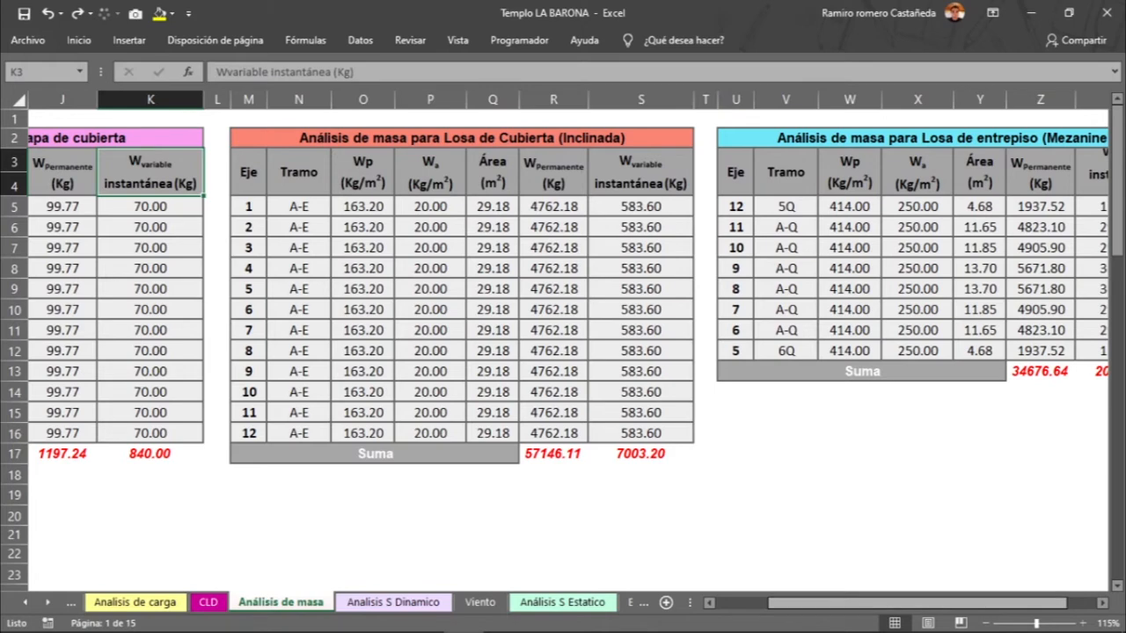
drag(884, 604, 884, 603)
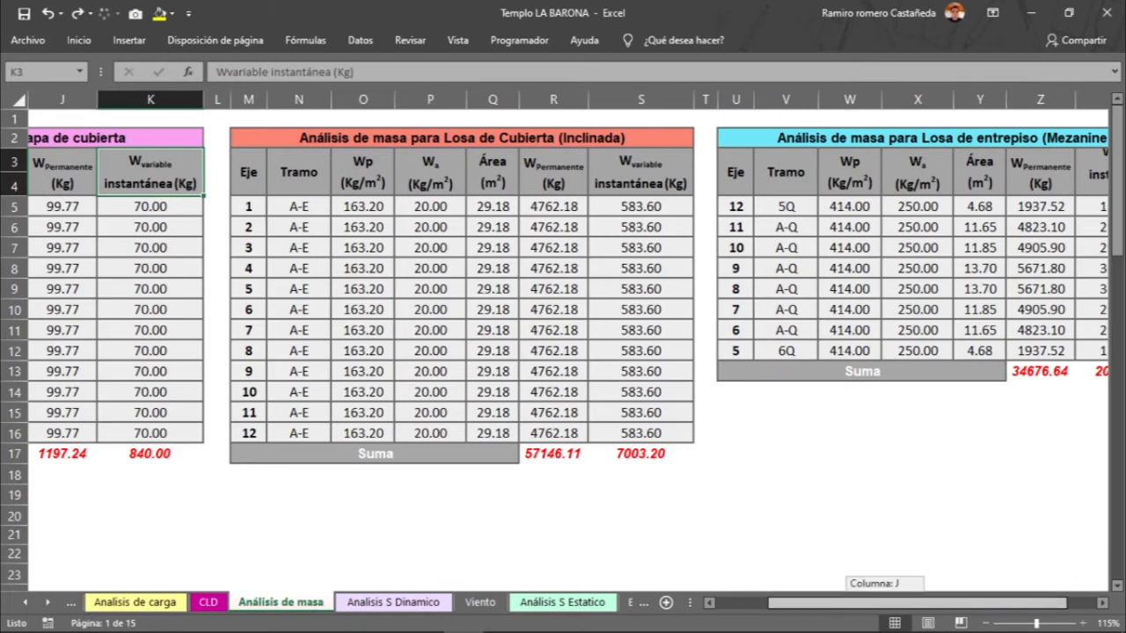
scroll(567, 352, right, 5)
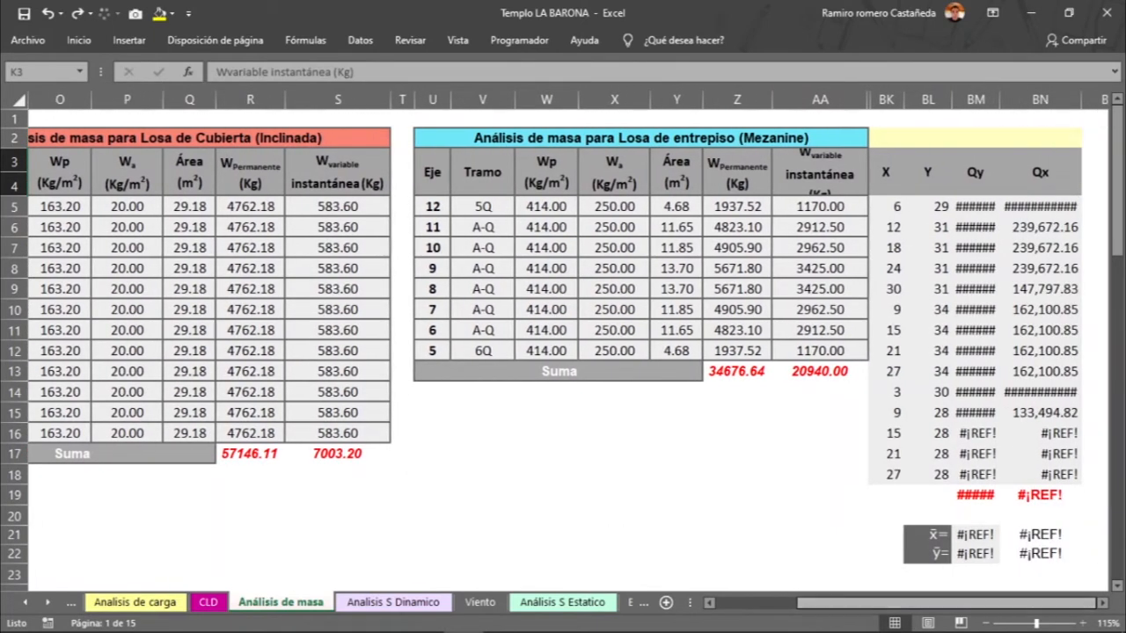
click(1039, 138)
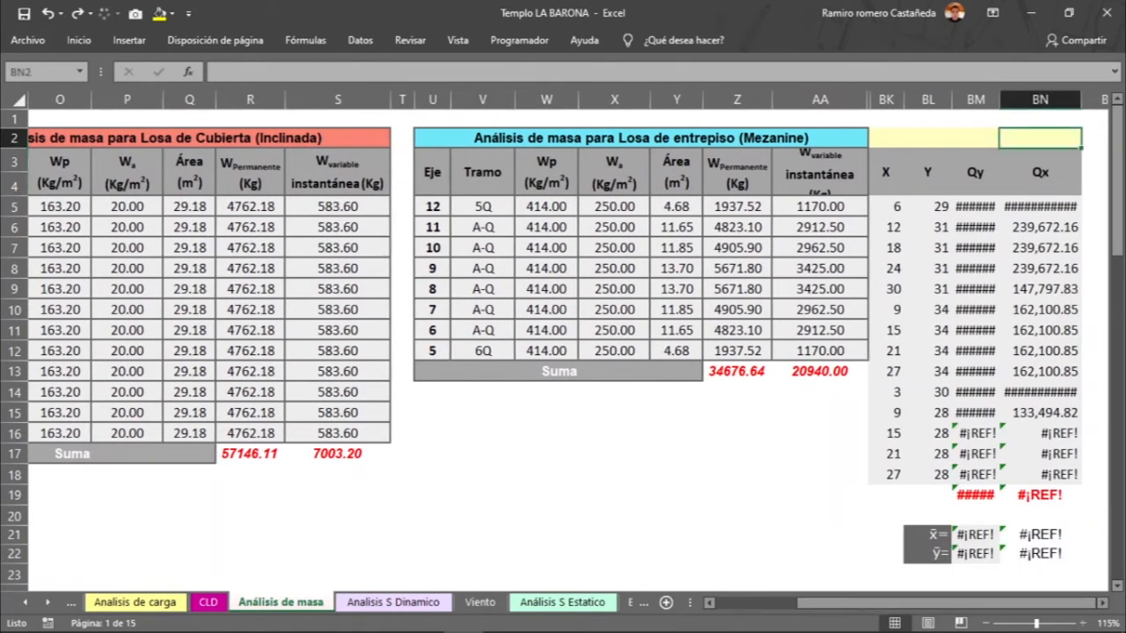
click(928, 138)
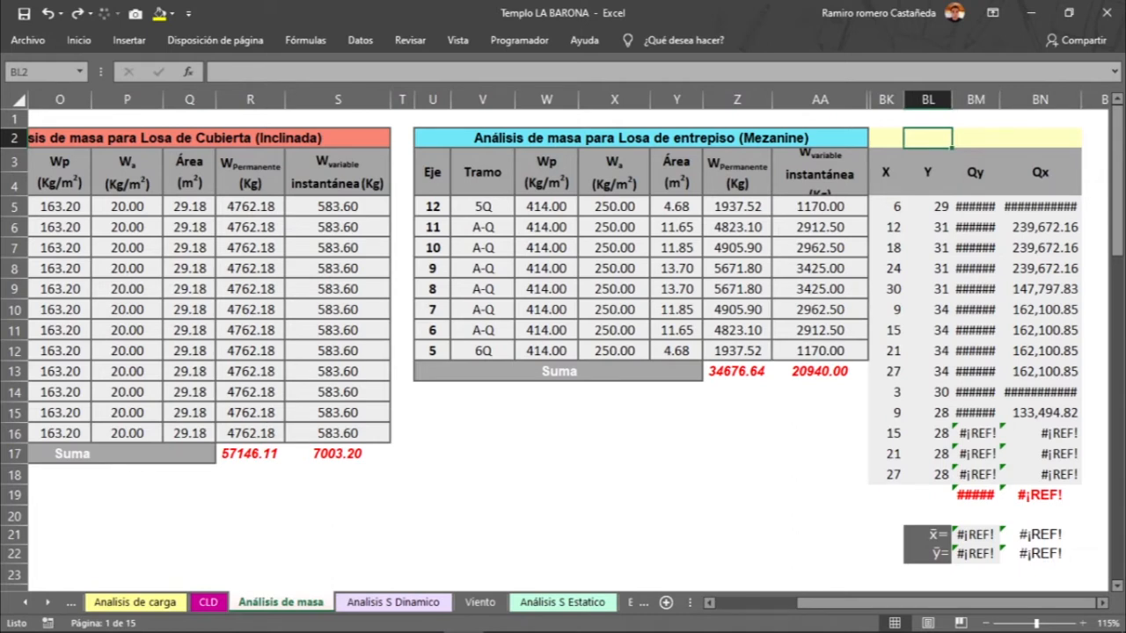
Examine the X, Y, Qy and Qx table, from its header row down to the sum row
drag(886, 138, 1040, 168)
click(1039, 172)
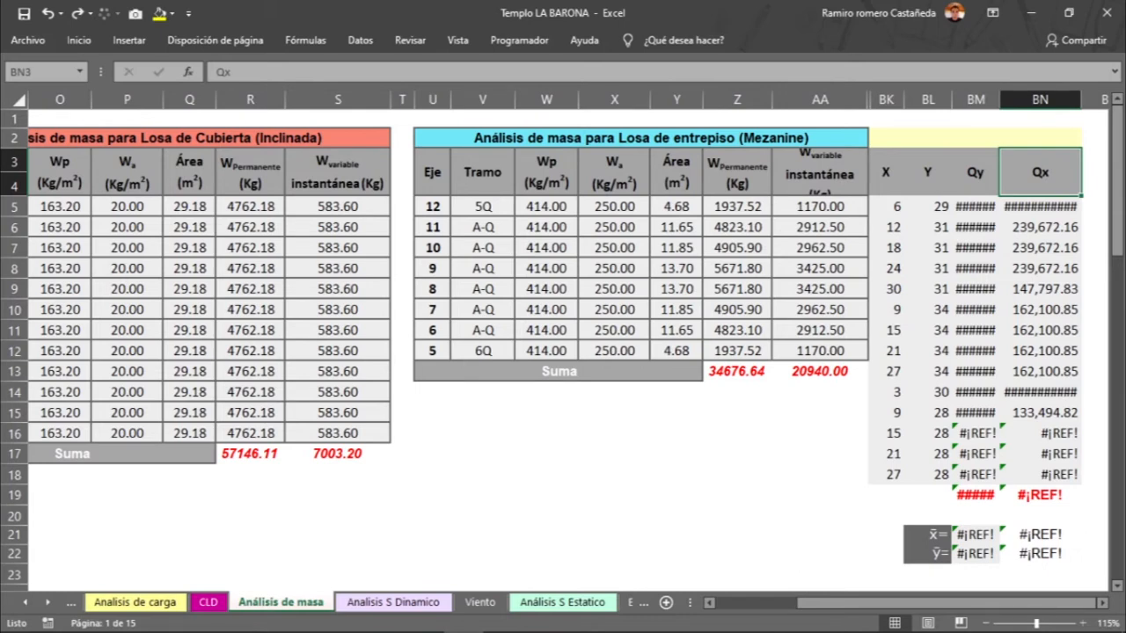
drag(887, 139, 1041, 496)
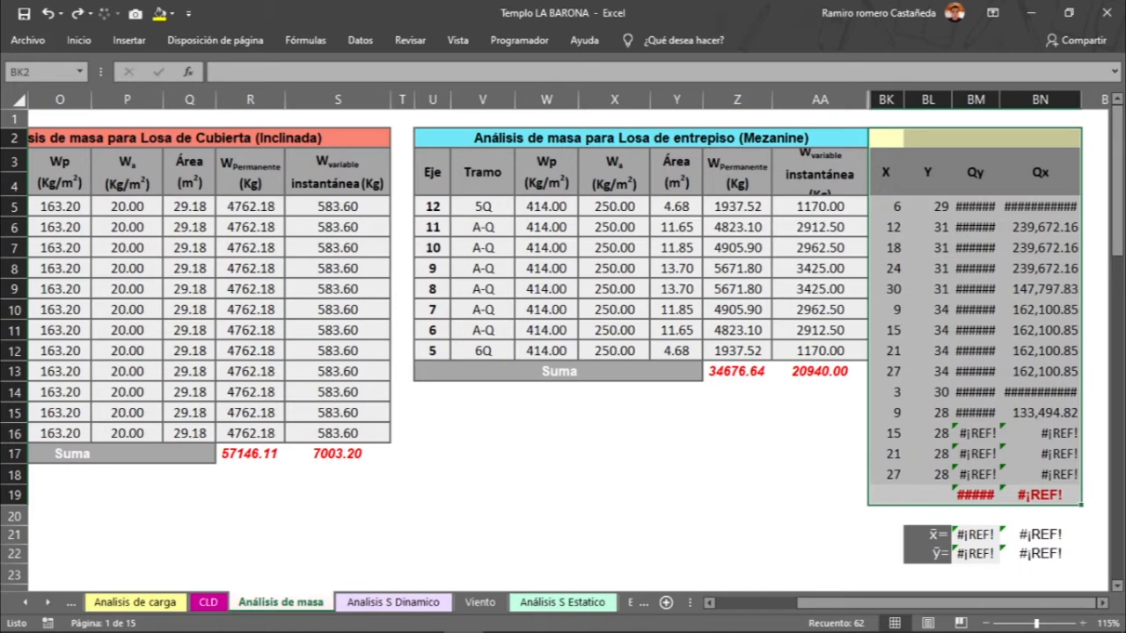
Consult figure 3.2 in section 3.3.5.1 of the MDOC diseño por sismo 2015 PDF in Acrobat, and return to the Excel workbook
mouse_move(302, 626)
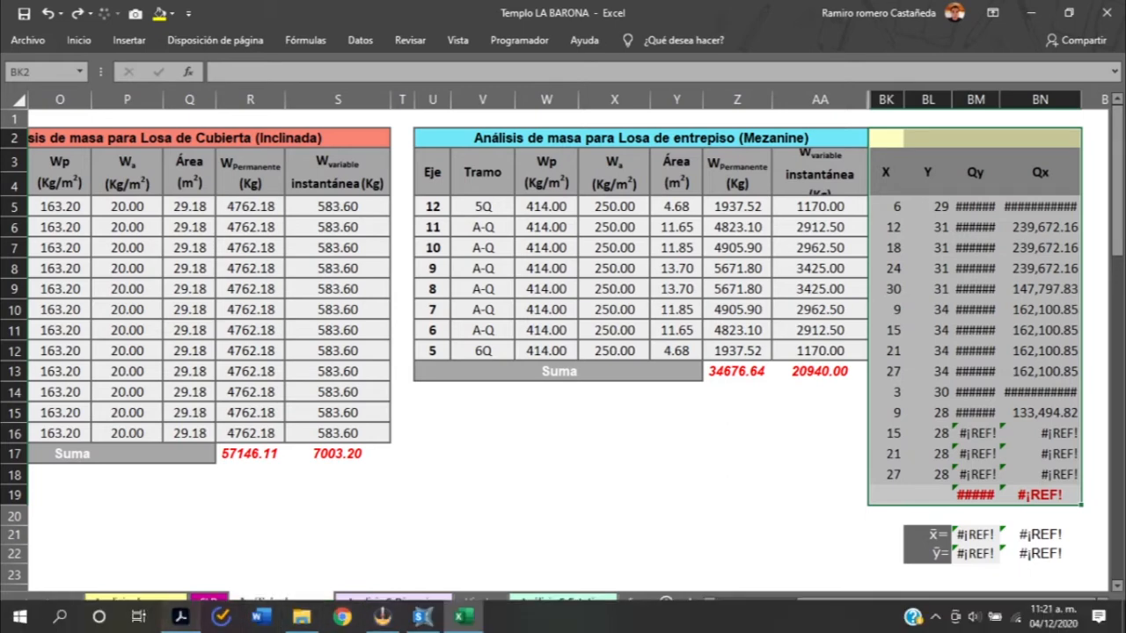
click(180, 615)
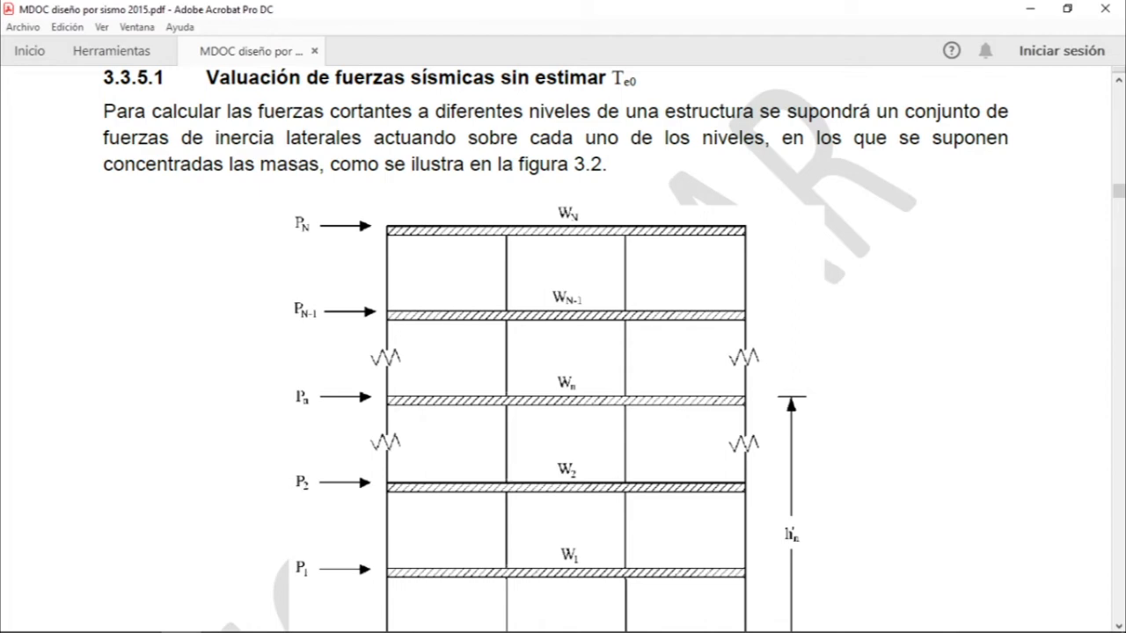
click(1030, 9)
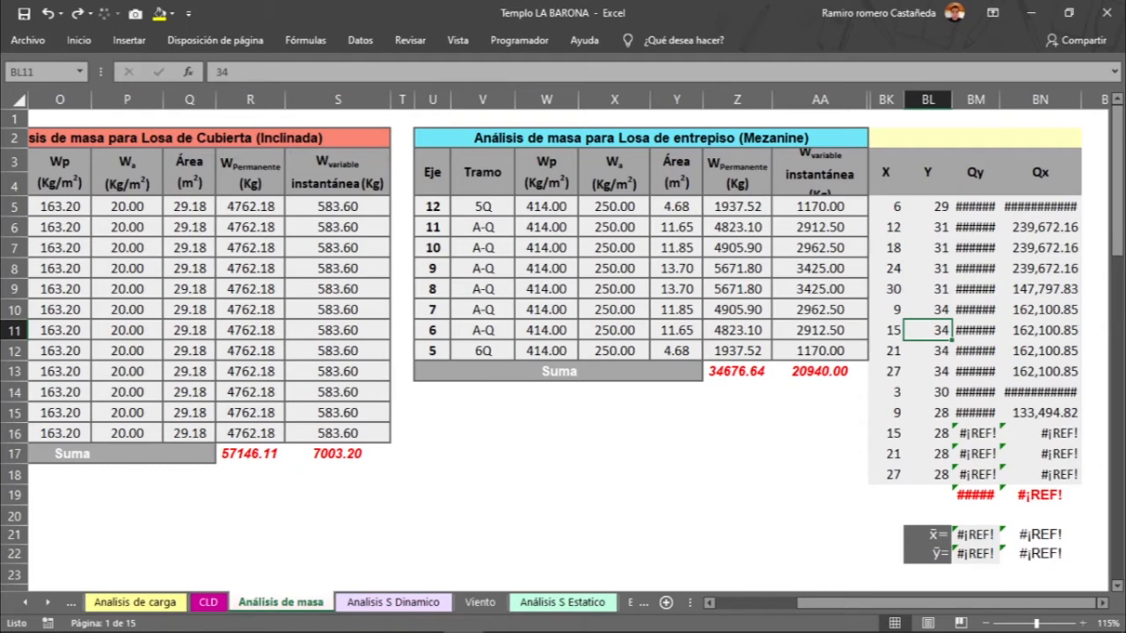
Review the Tapa de cubierta mass table, the weight summaries of the three slabs and the Suma de los pesos cell
drag(922, 603, 922, 603)
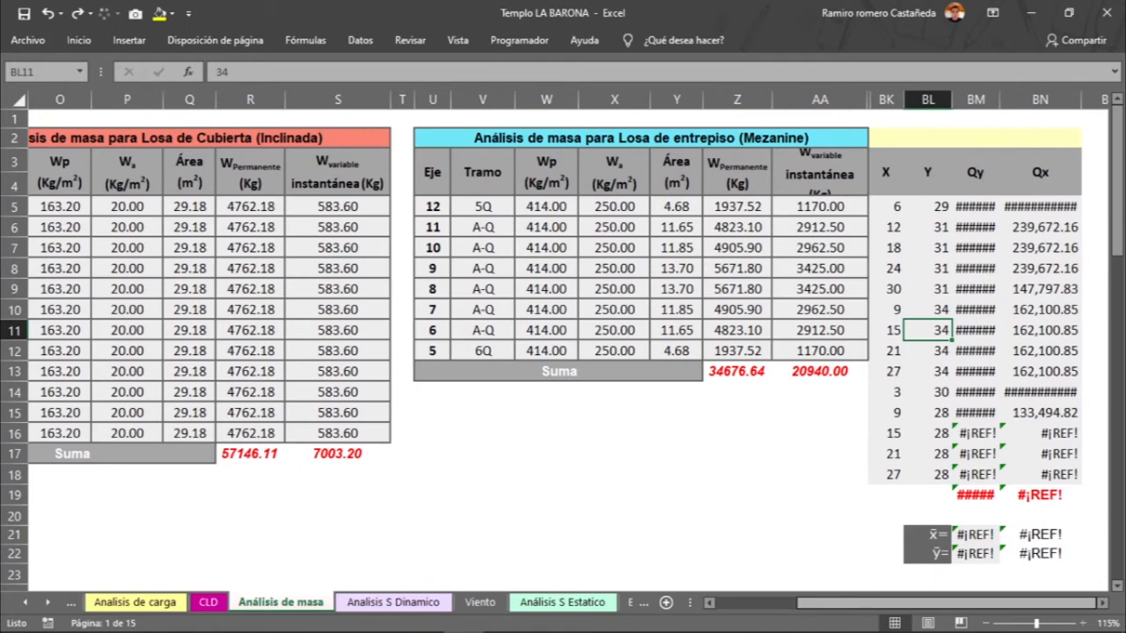
drag(922, 604, 841, 604)
drag(562, 138, 739, 434)
scroll(738, 434, down, 4)
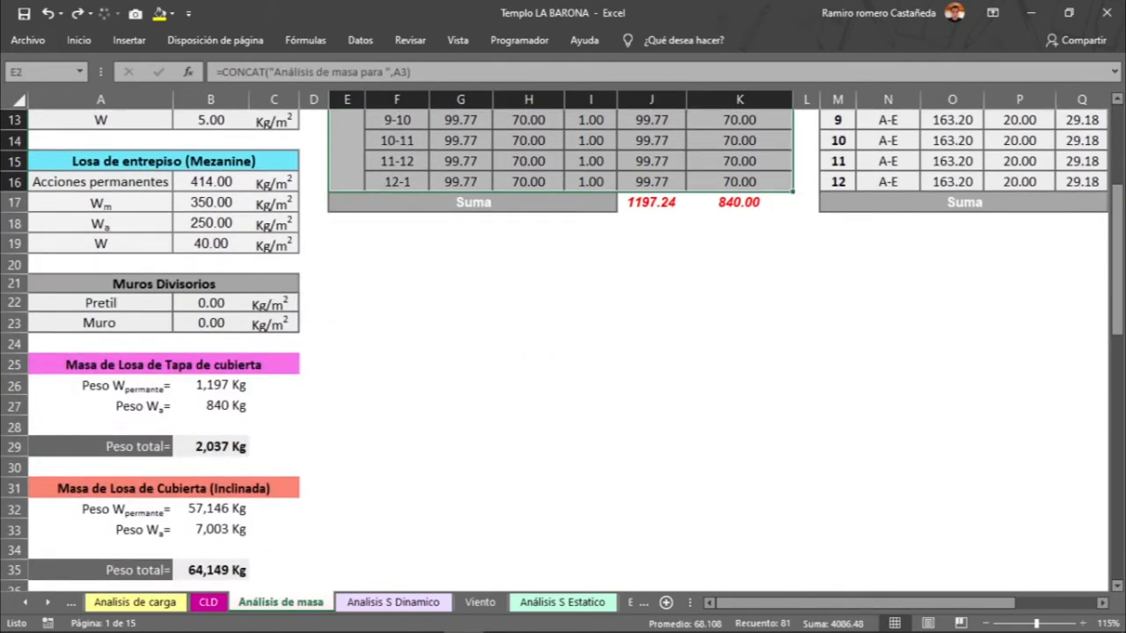
scroll(563, 343, down, 2)
scroll(563, 343, down, 2)
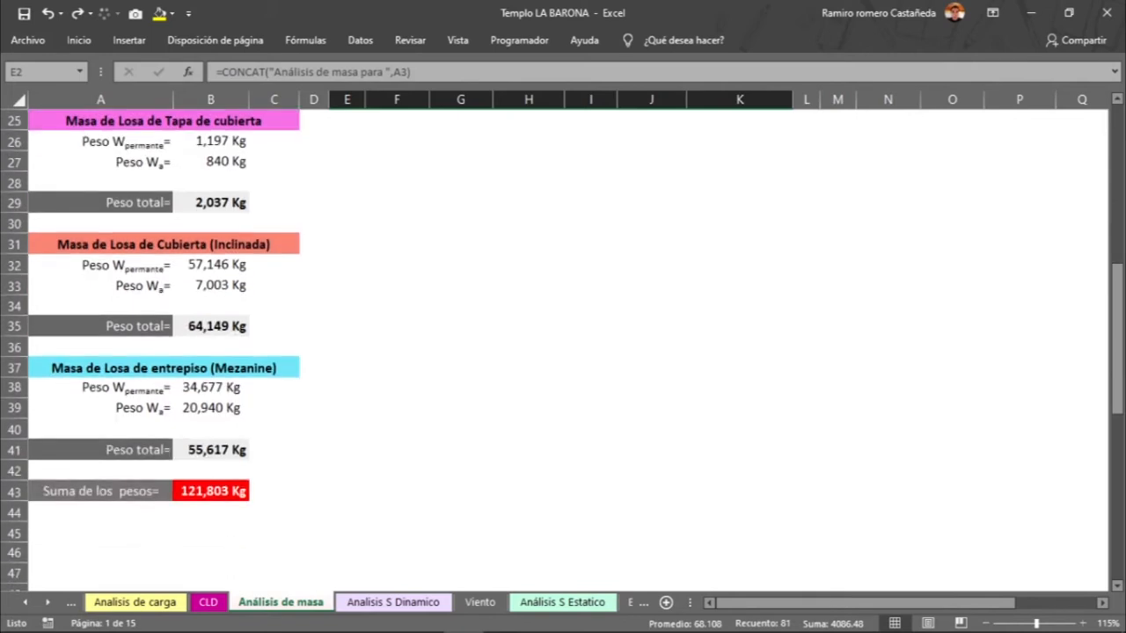
click(211, 491)
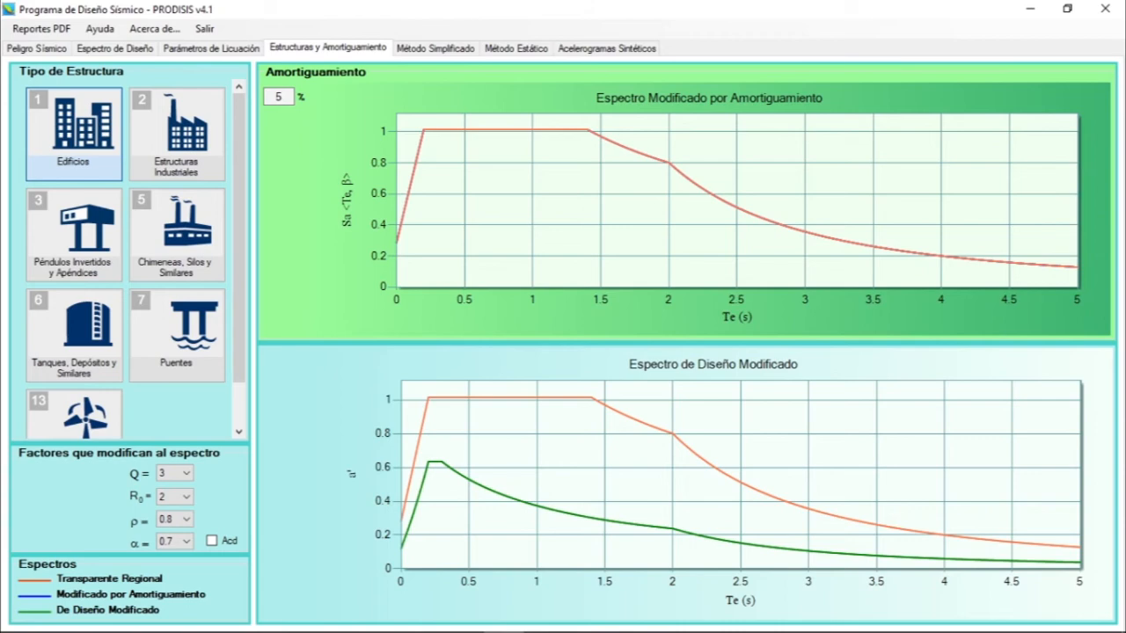
In PRODISIS, show the data table of the Espectro de Diseño Modificado
mouse_move(430, 462)
right_click(428, 462)
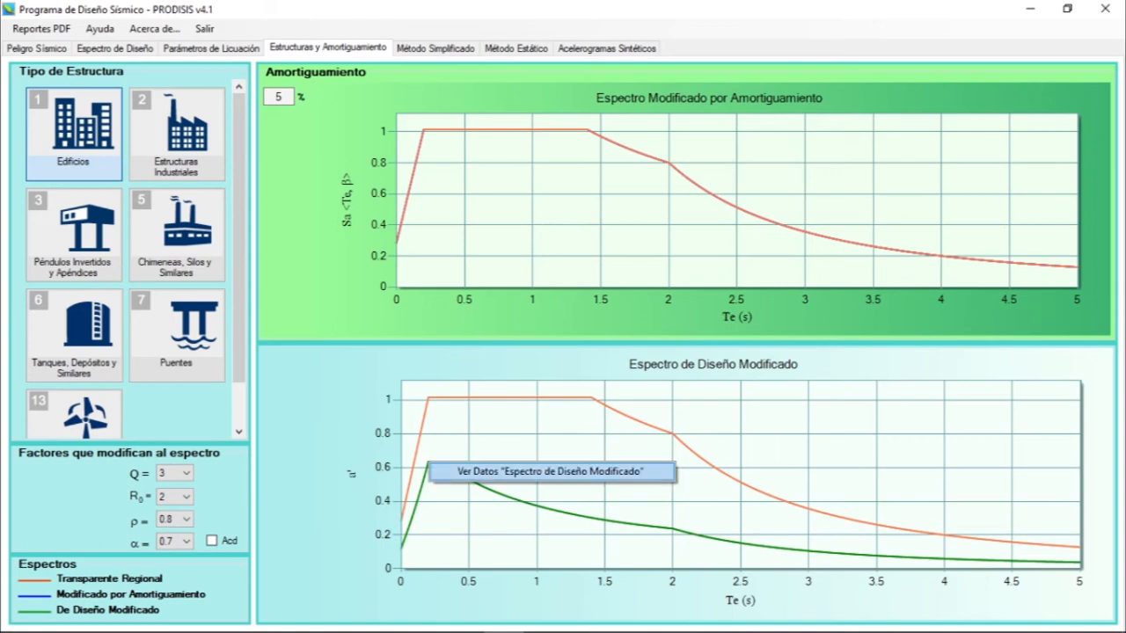
click(492, 471)
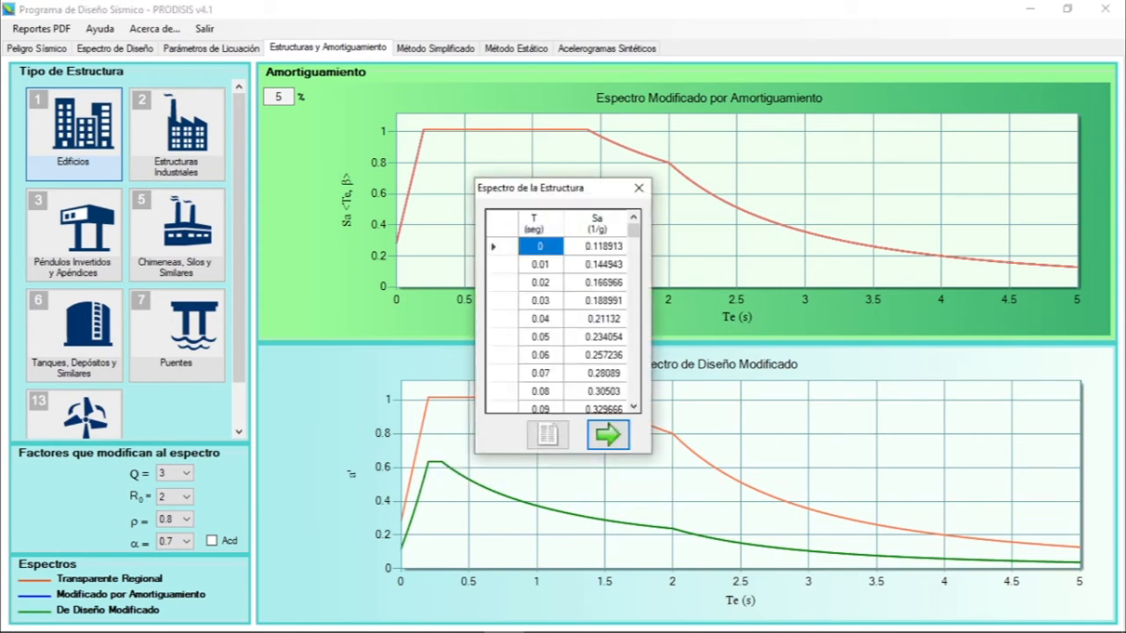
Find the Sa value for the period T = 0.2 in the Espectro de la Estructura table
key(Down)
key(Down)
key(Down)
key(Down)
key(Down)
key(Down)
key(Down)
key(Down)
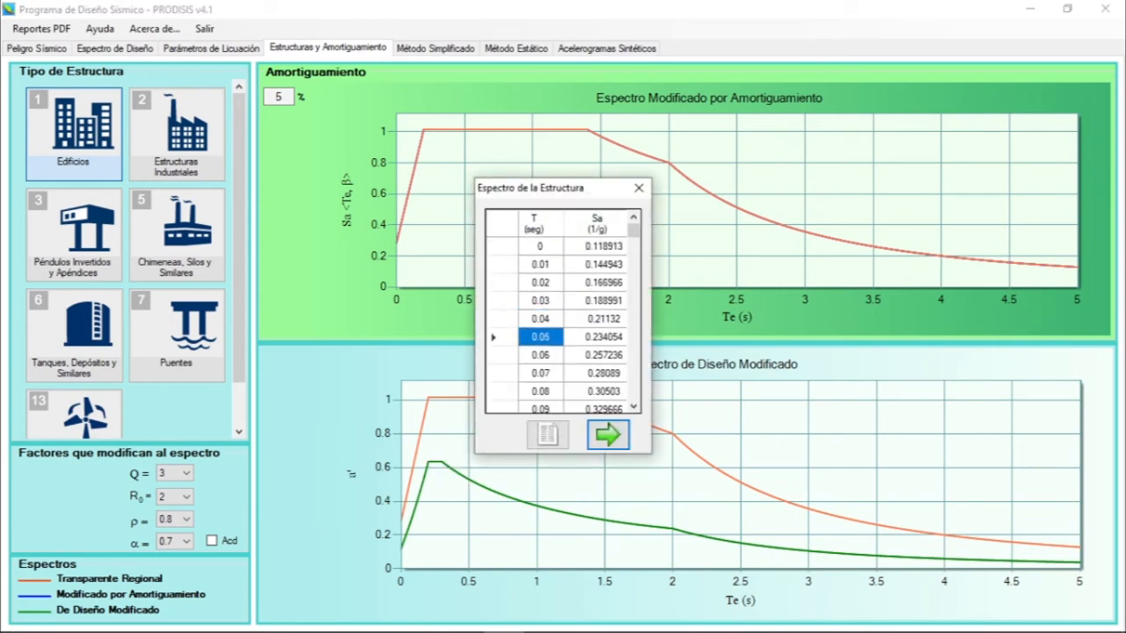
key(Down)
key(Down)
key(Down)
key(Down)
key(Down)
key(Down)
key(Down)
key(Down)
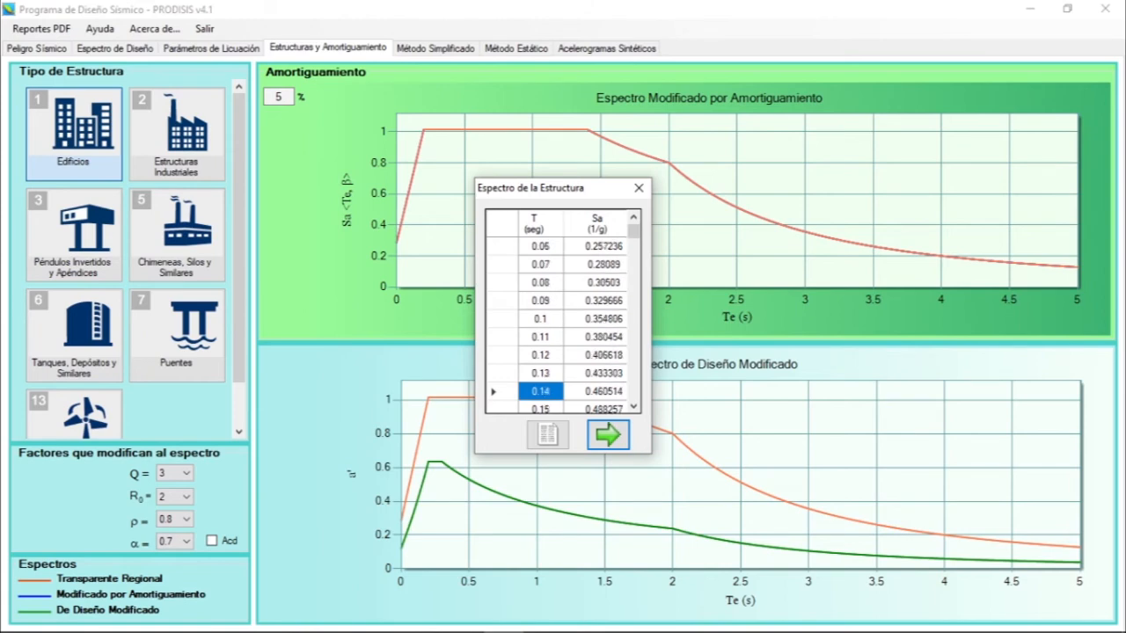
key(Down)
key(Down)
key(Down)
key(Down)
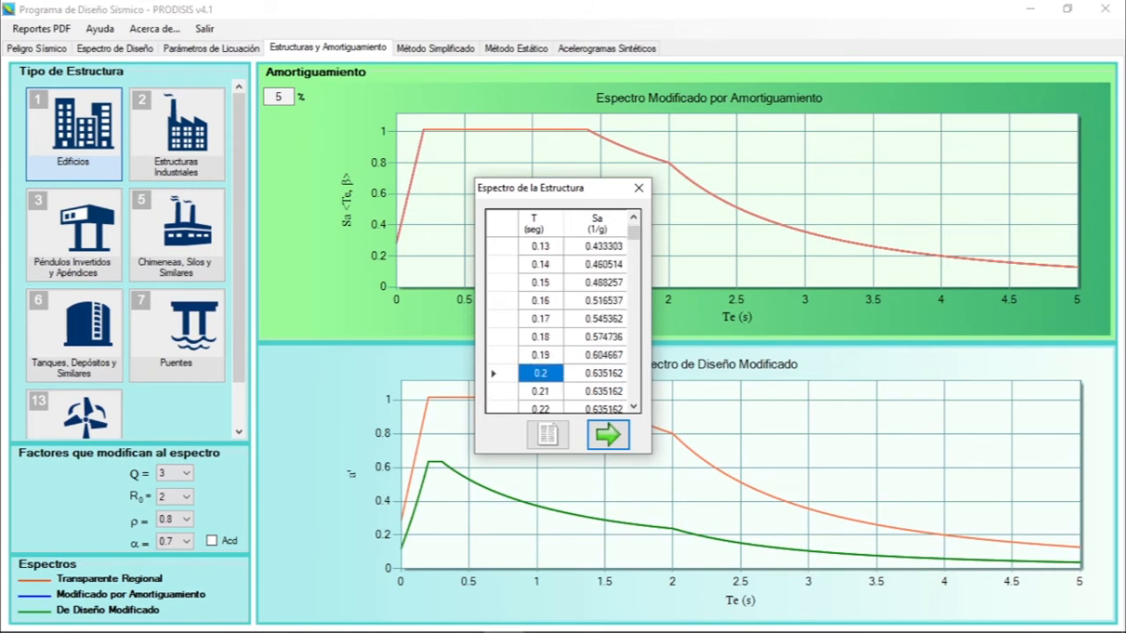
key(Right)
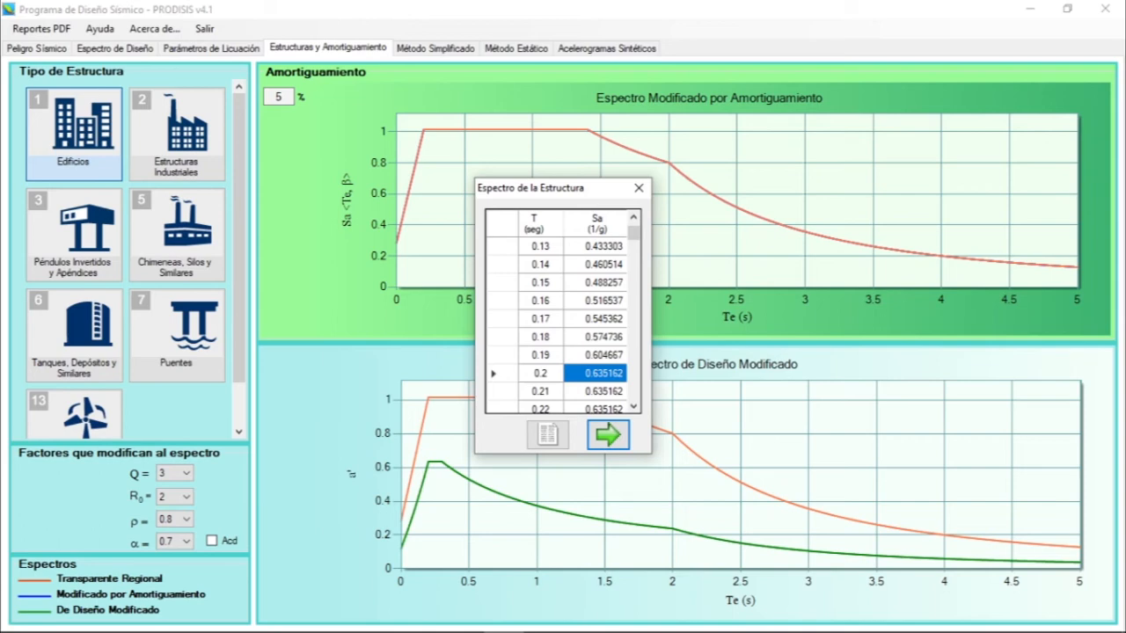
Return to Excel and review the Azotea 1, Azotea 2, Entrepiso Mezanine and Peso total masses on the Análisis S Estatico sheet
click(464, 620)
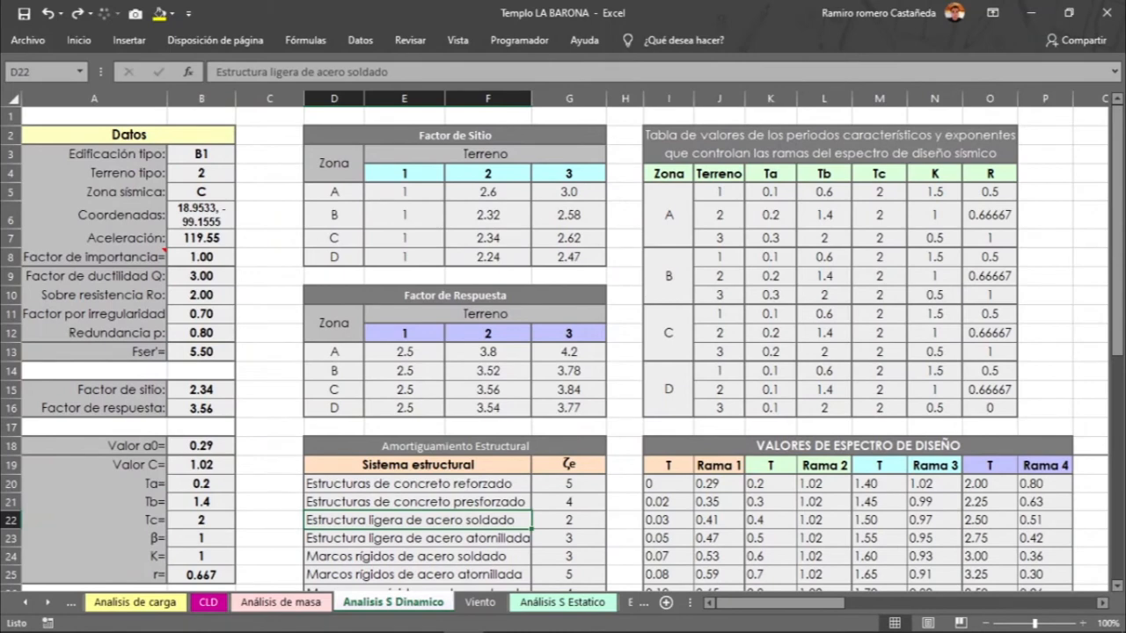
click(562, 602)
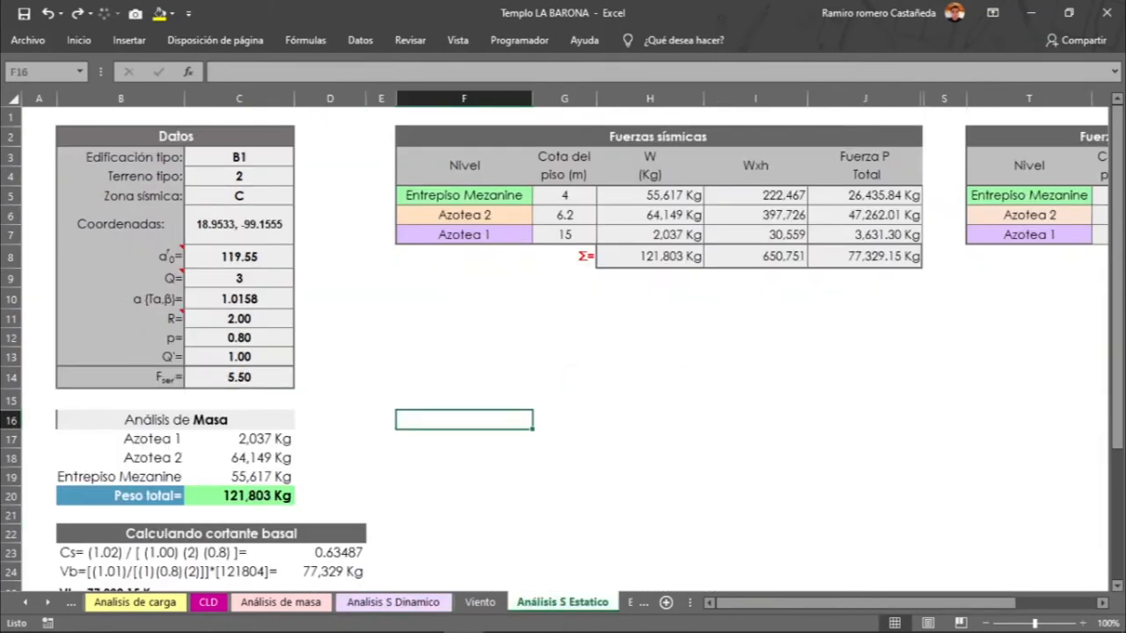
drag(127, 439, 230, 439)
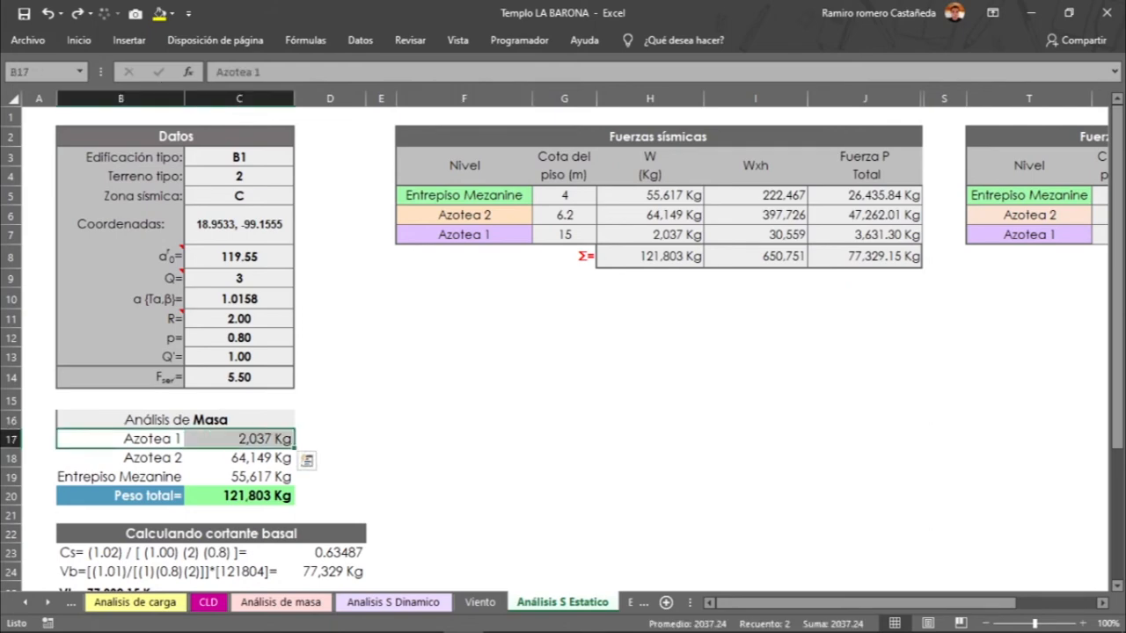
click(127, 458)
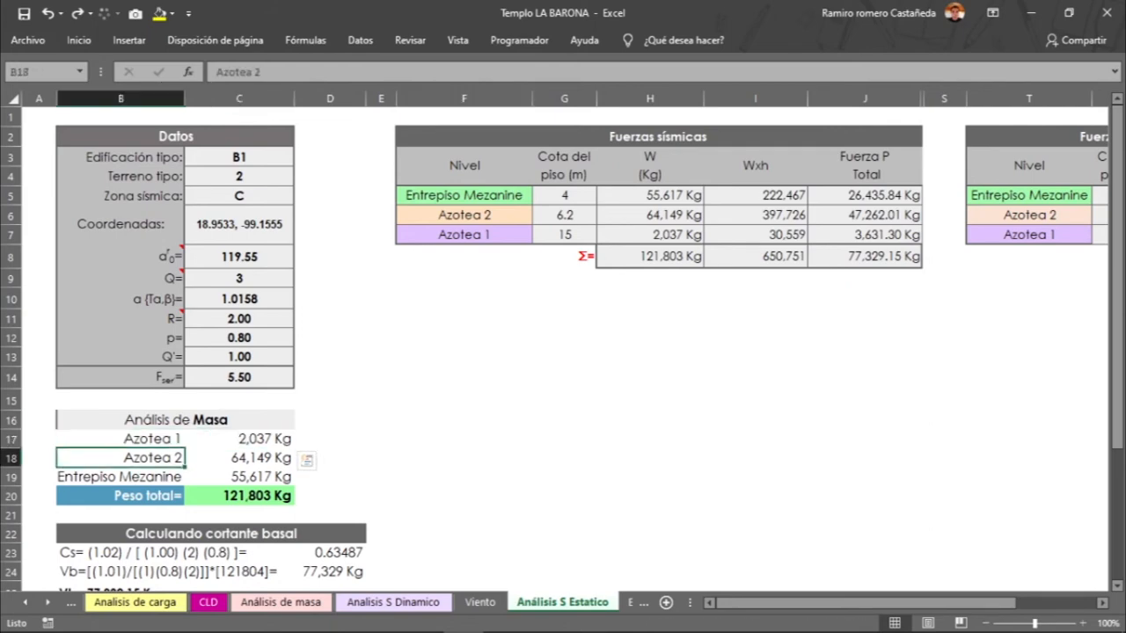
drag(127, 458, 230, 458)
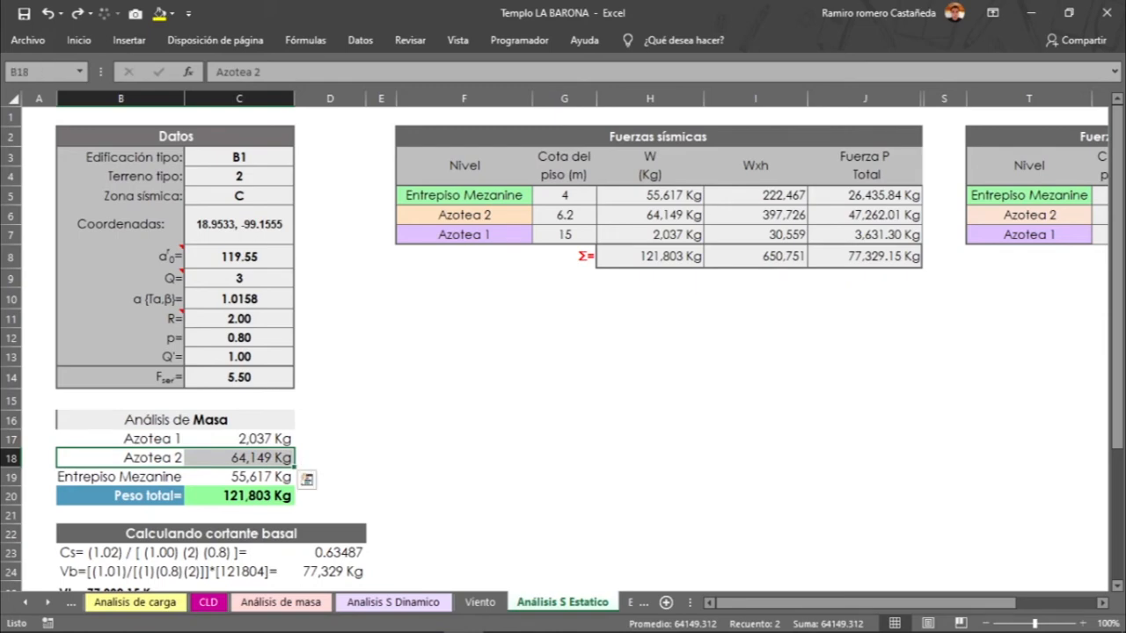
click(127, 477)
drag(128, 477, 242, 478)
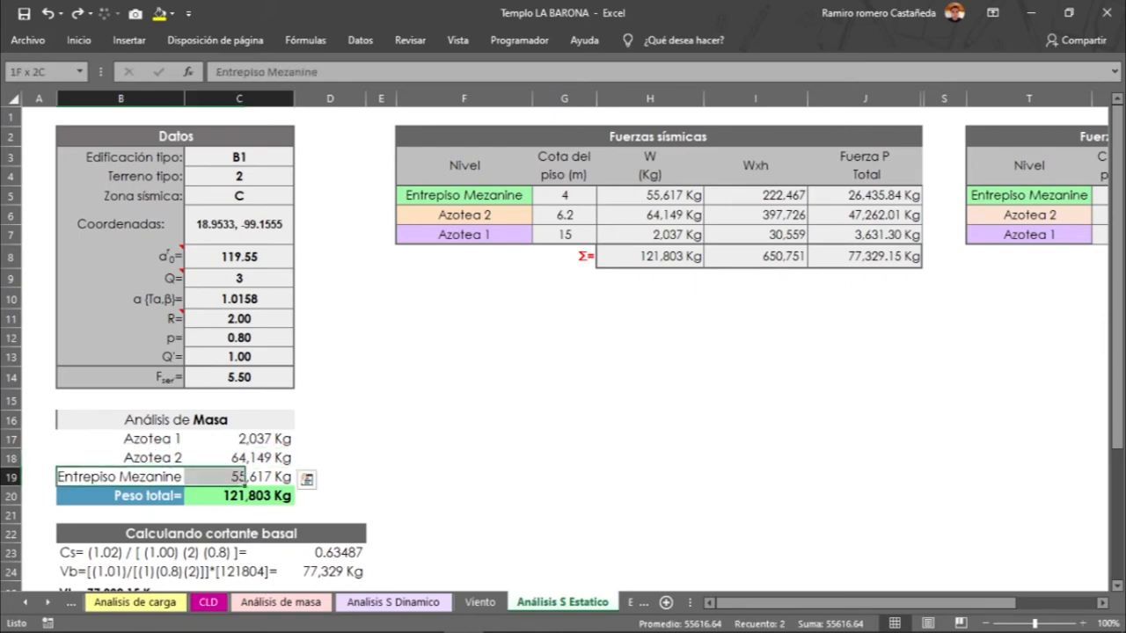
scroll(242, 477, down, 2)
click(239, 378)
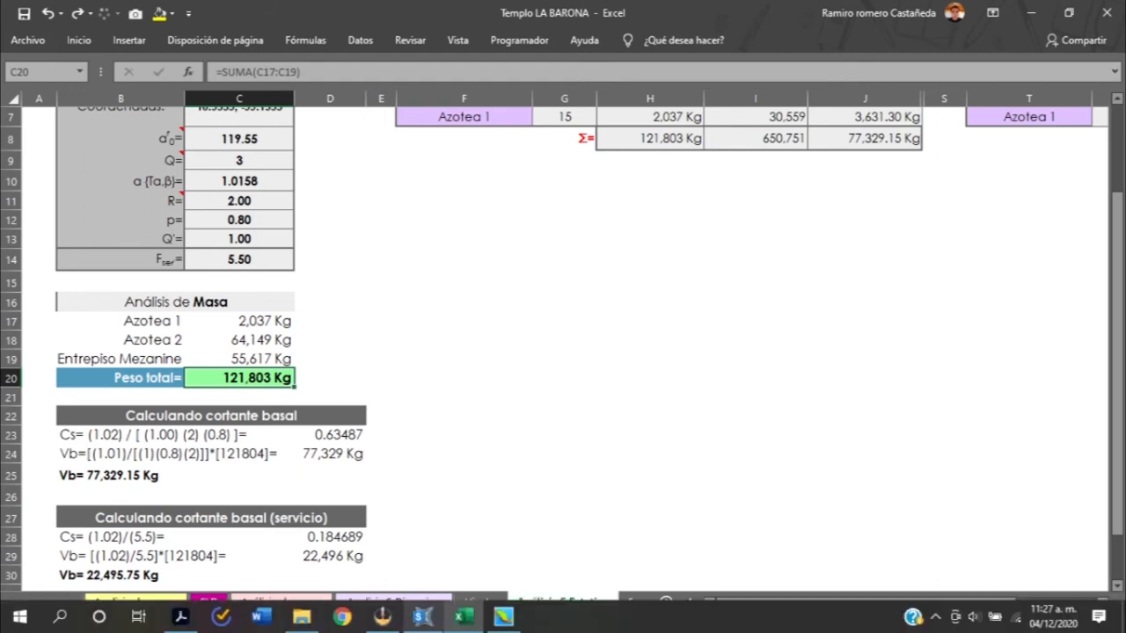
Compare the PRODISIS Sa value at T = 0.2 with the Cs coefficient on the Excel static analysis sheet
click(503, 617)
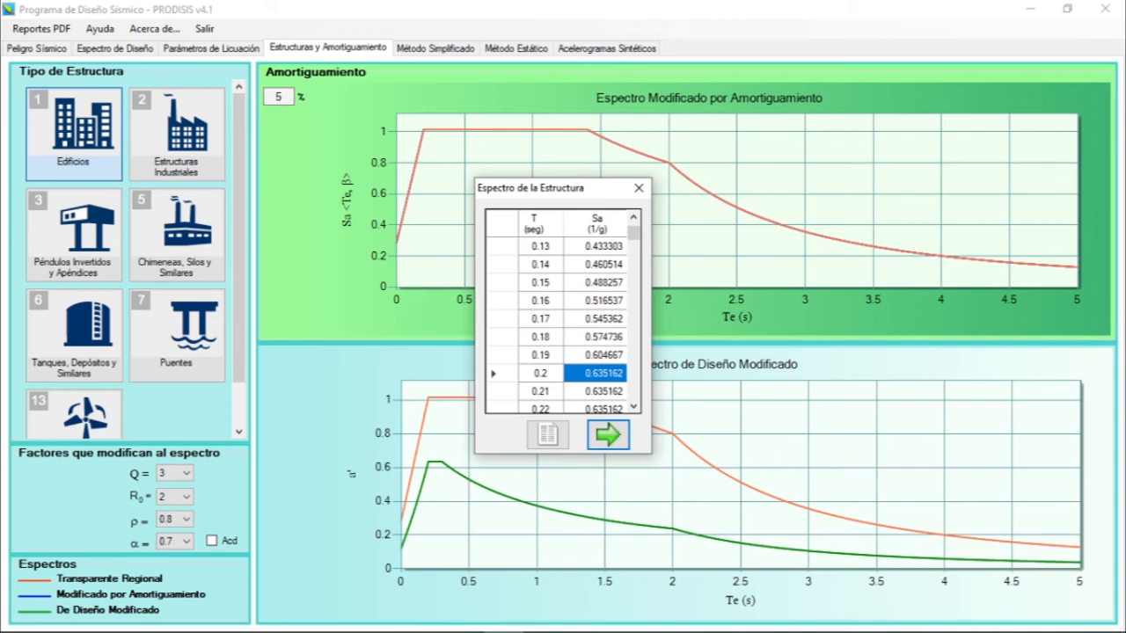
mouse_move(501, 626)
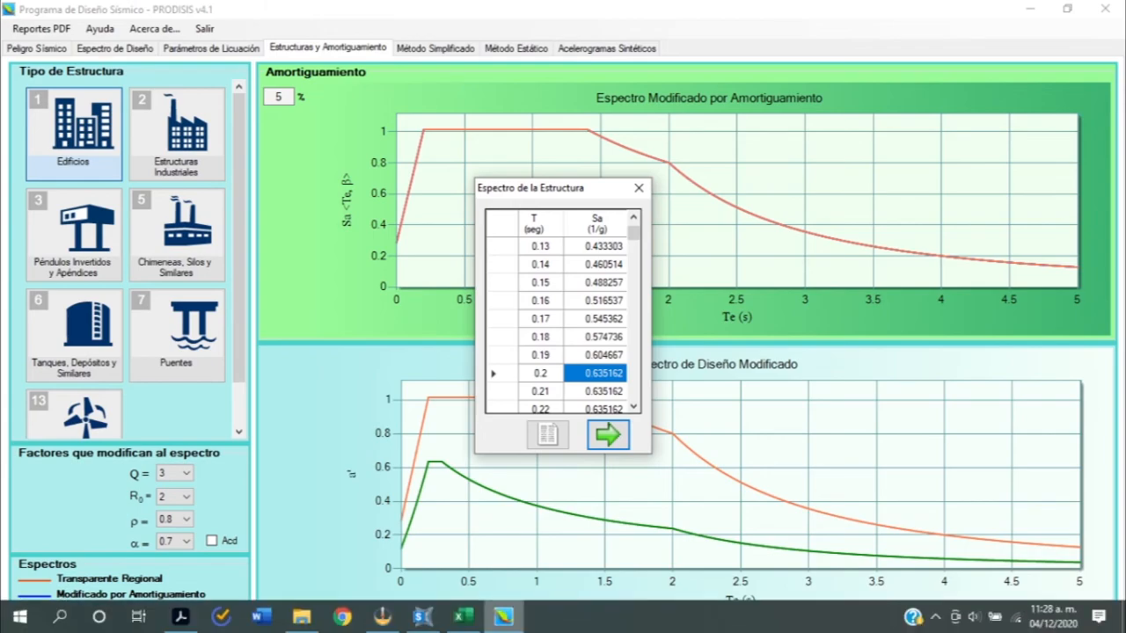
click(463, 616)
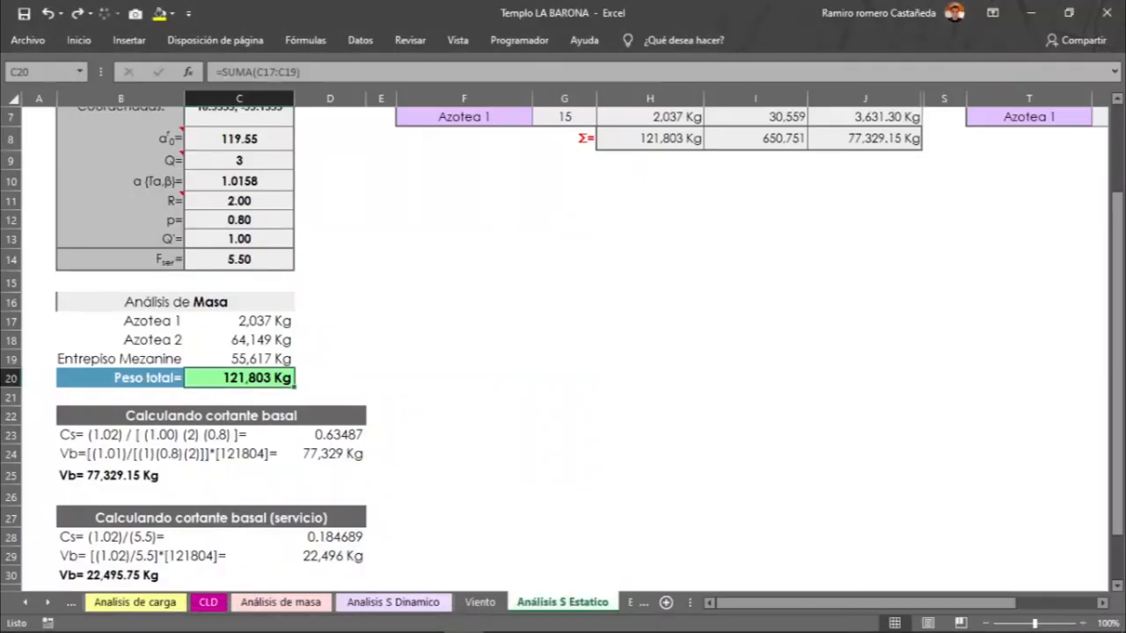
Inspect the Vb formula in D24 and review the whole Calculando cortante basal block
click(330, 454)
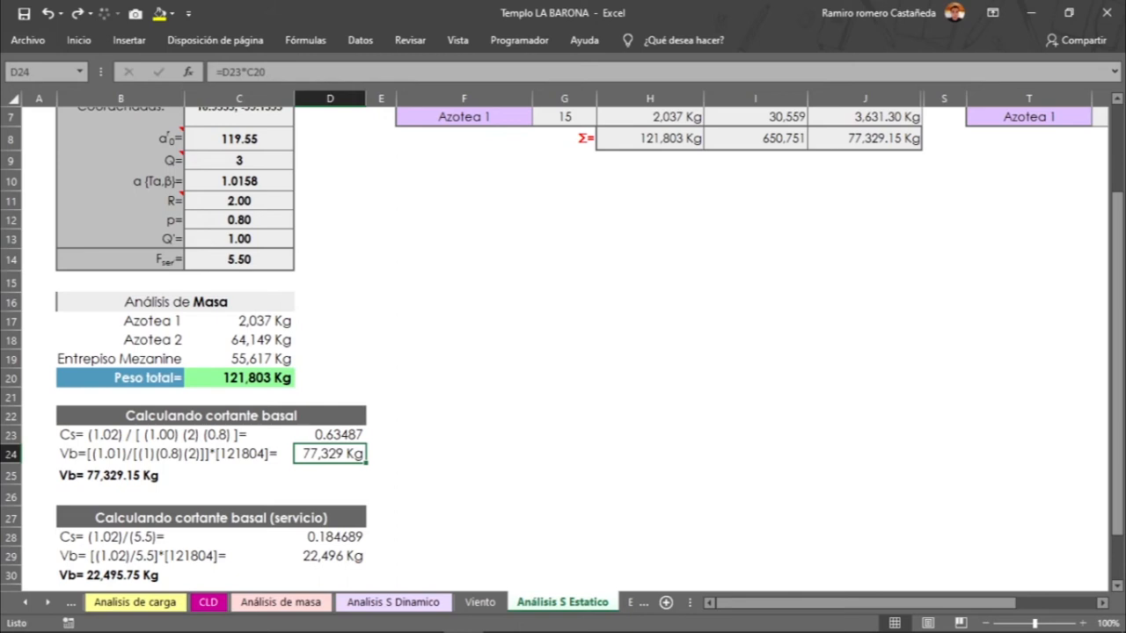
double_click(331, 454)
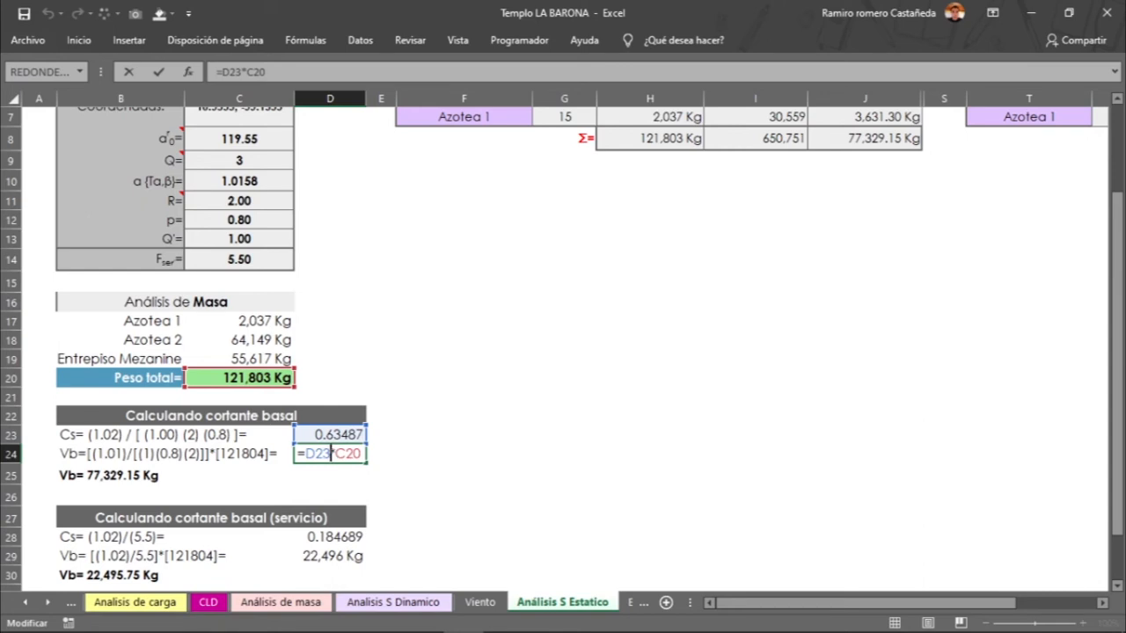
key(ctrl+Return)
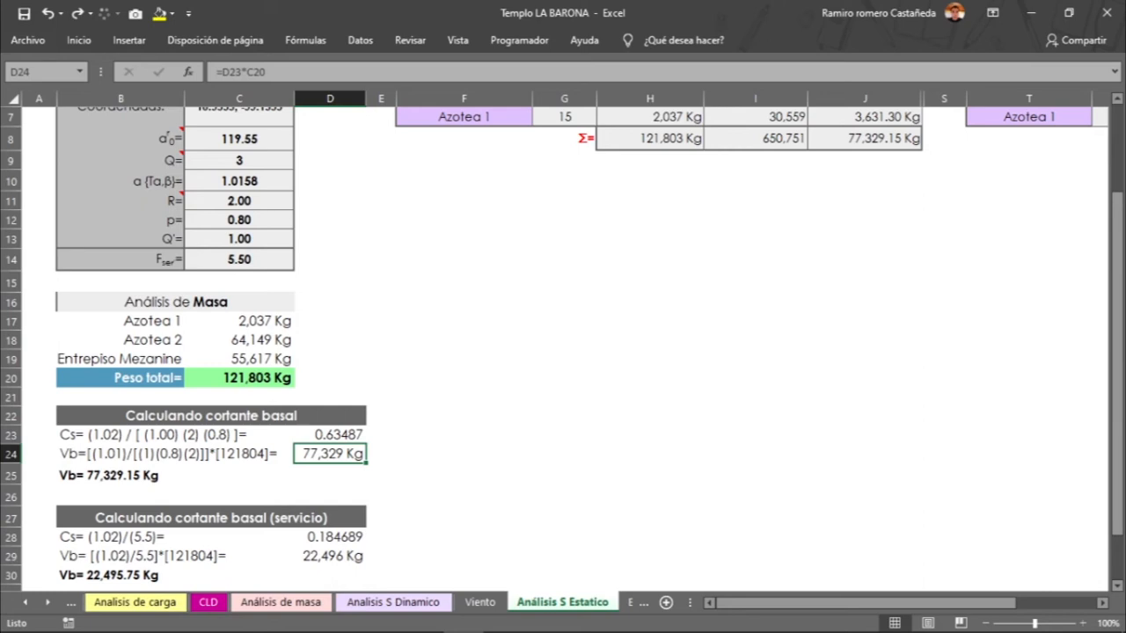
click(211, 416)
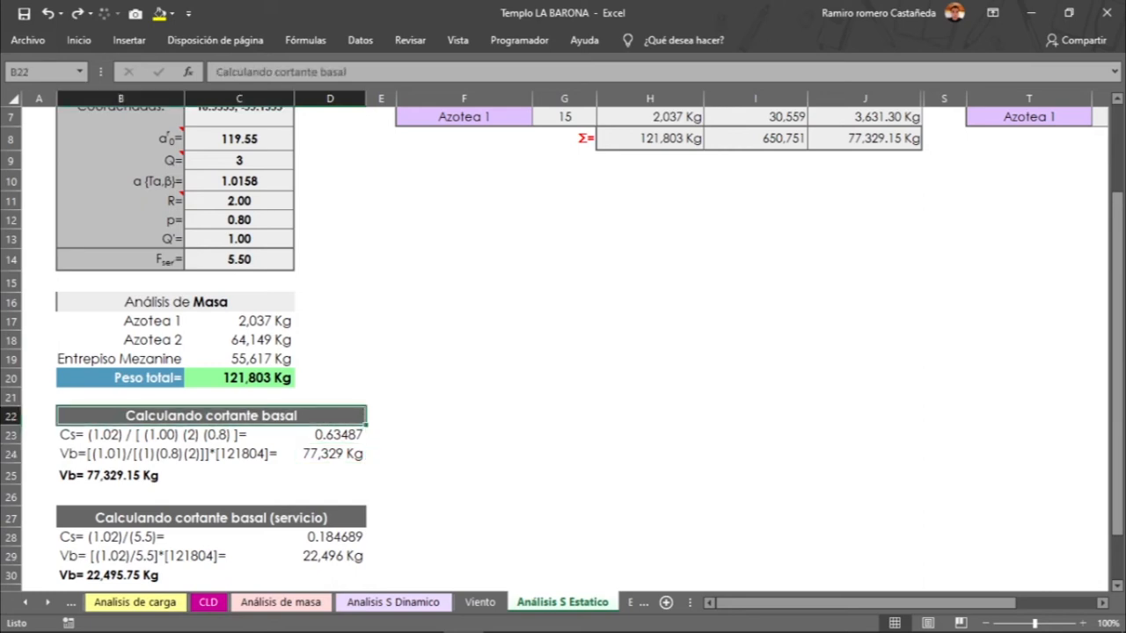
key(shift+Down)
key(shift+Down)
key(shift+Down)
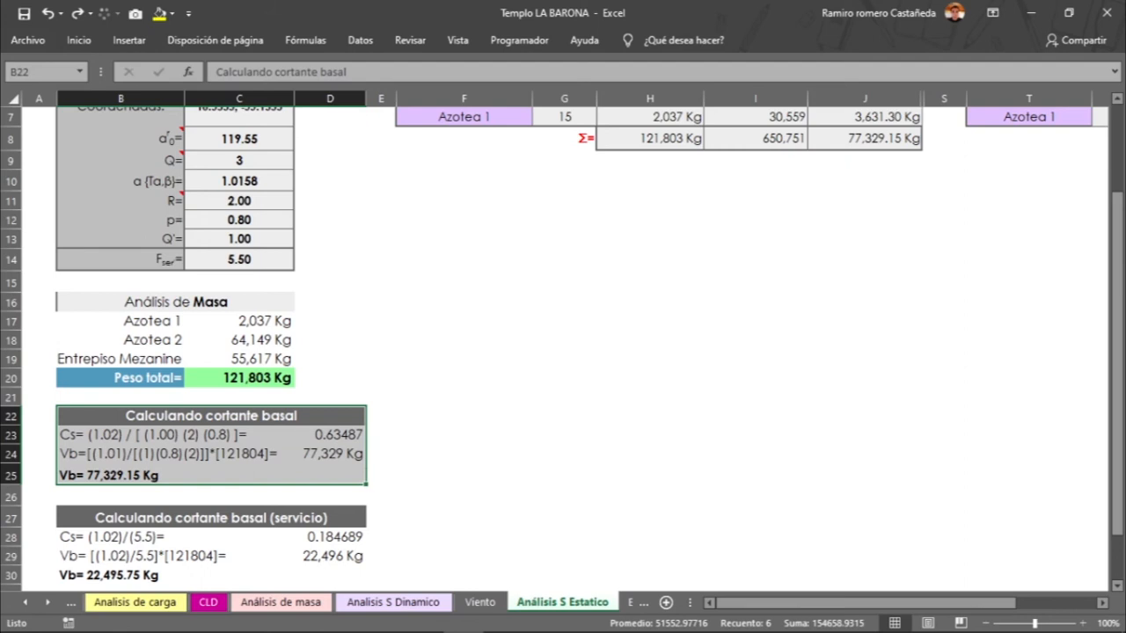
Examine the Calculando cortante basal (servicio) block, checking its Cs and Vb formulas and the final Vb cell
scroll(563, 351, down, 2)
drag(212, 396, 211, 454)
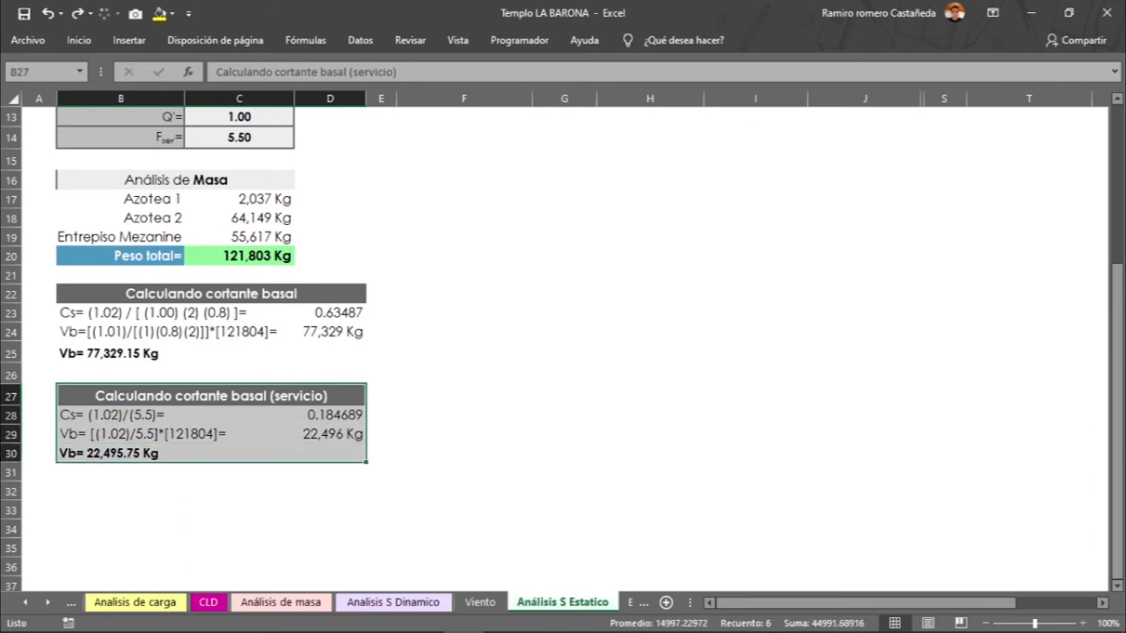
click(175, 415)
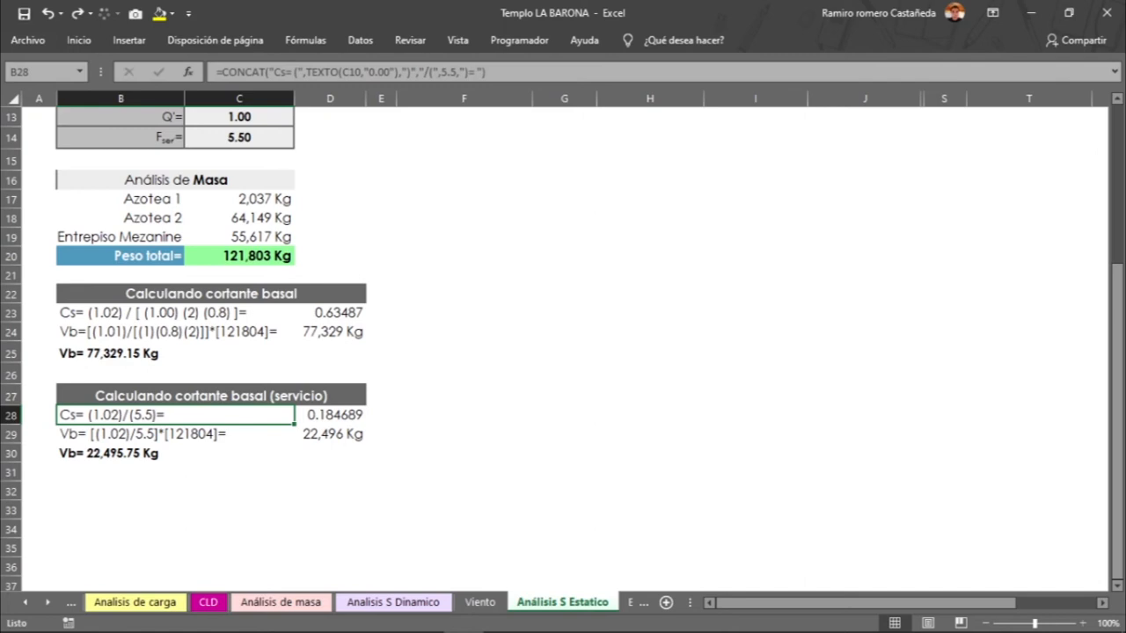
click(330, 415)
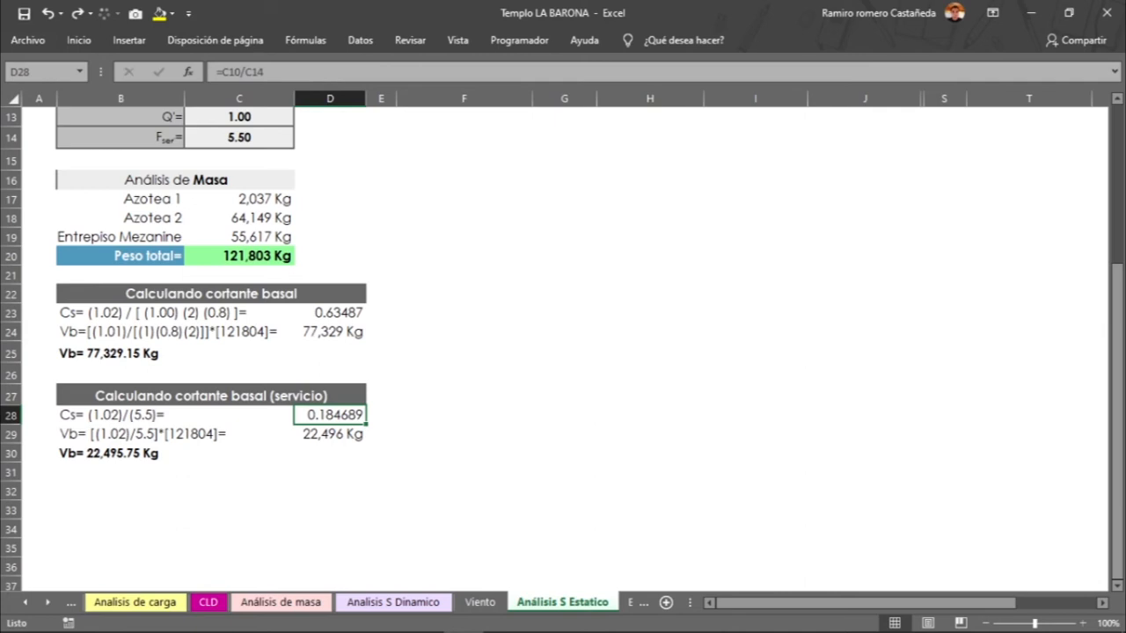
double_click(322, 433)
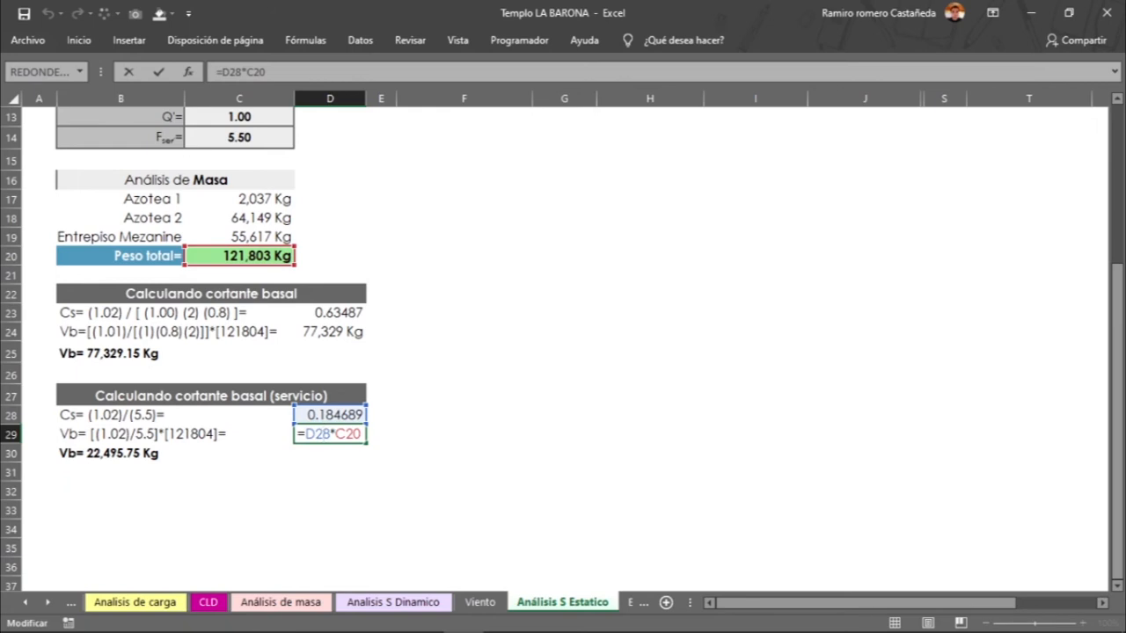
key(ctrl+Return)
click(175, 453)
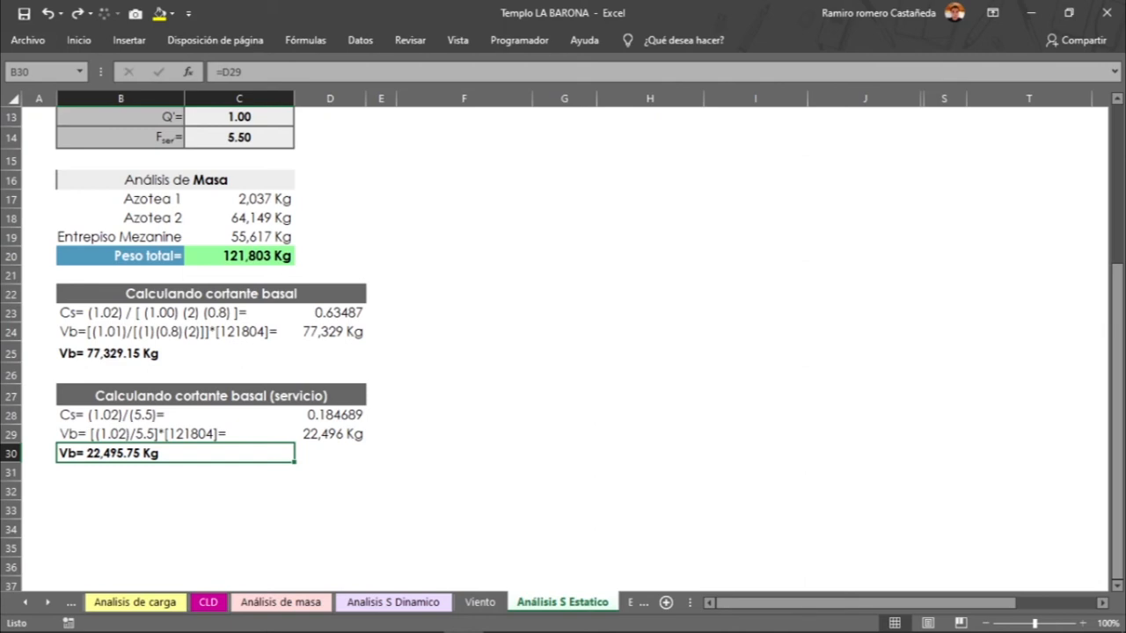
Review the Cota del piso heights of Entrepiso Mezanine, Azotea 2 and Azotea 1 in the Fuerzas sísmicas table
scroll(563, 352, up, 4)
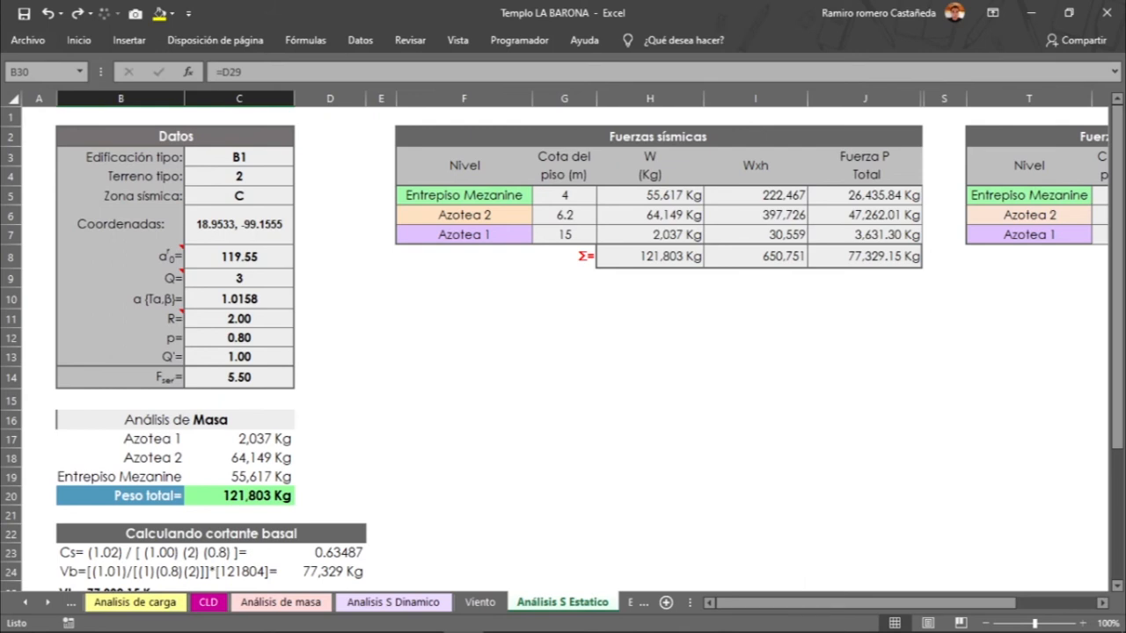
key(ctrl+y)
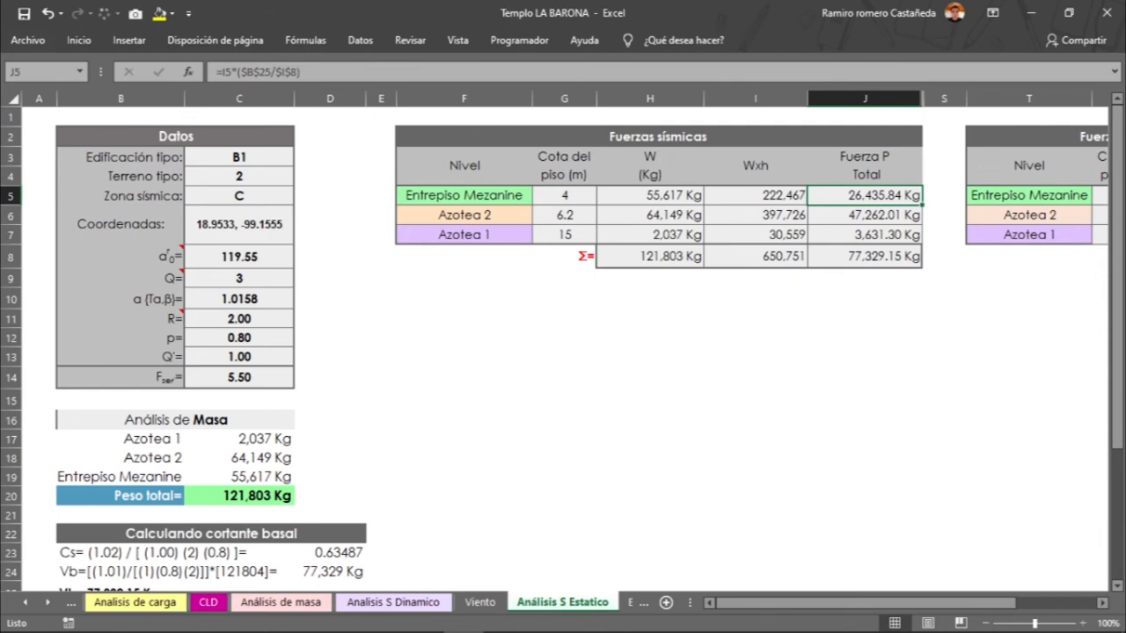
click(464, 195)
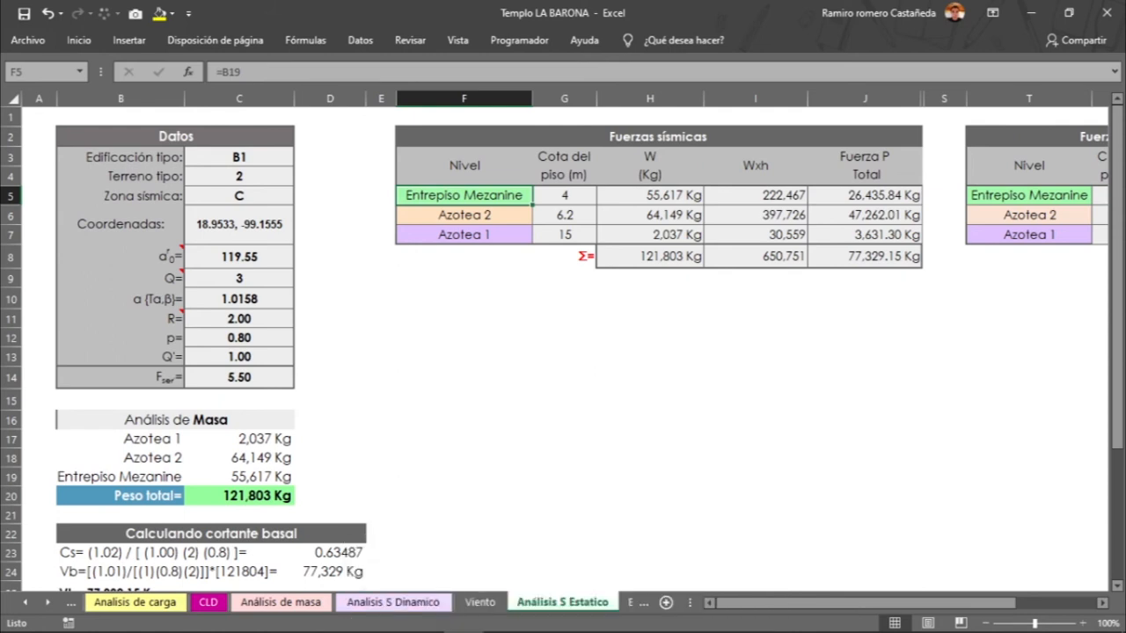
click(564, 166)
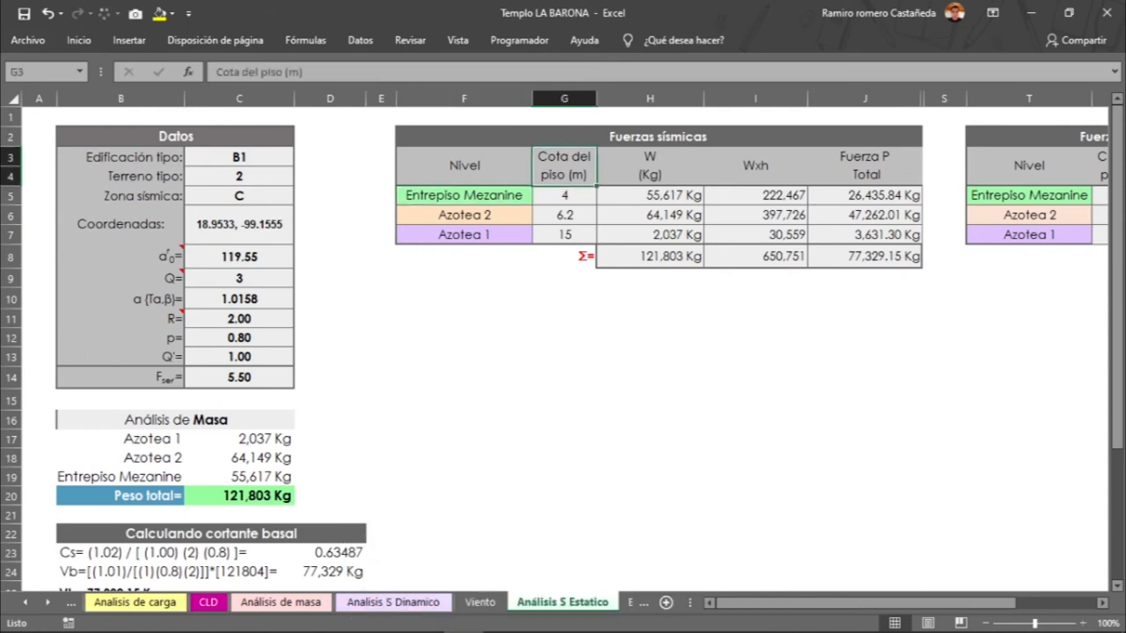
click(565, 195)
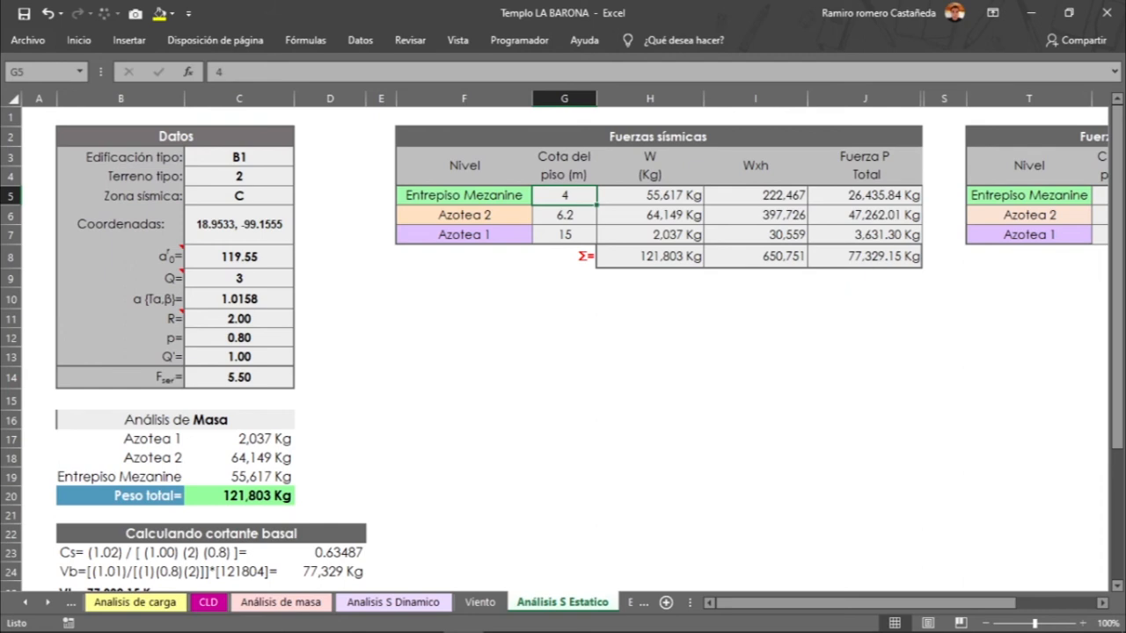
click(464, 215)
click(565, 215)
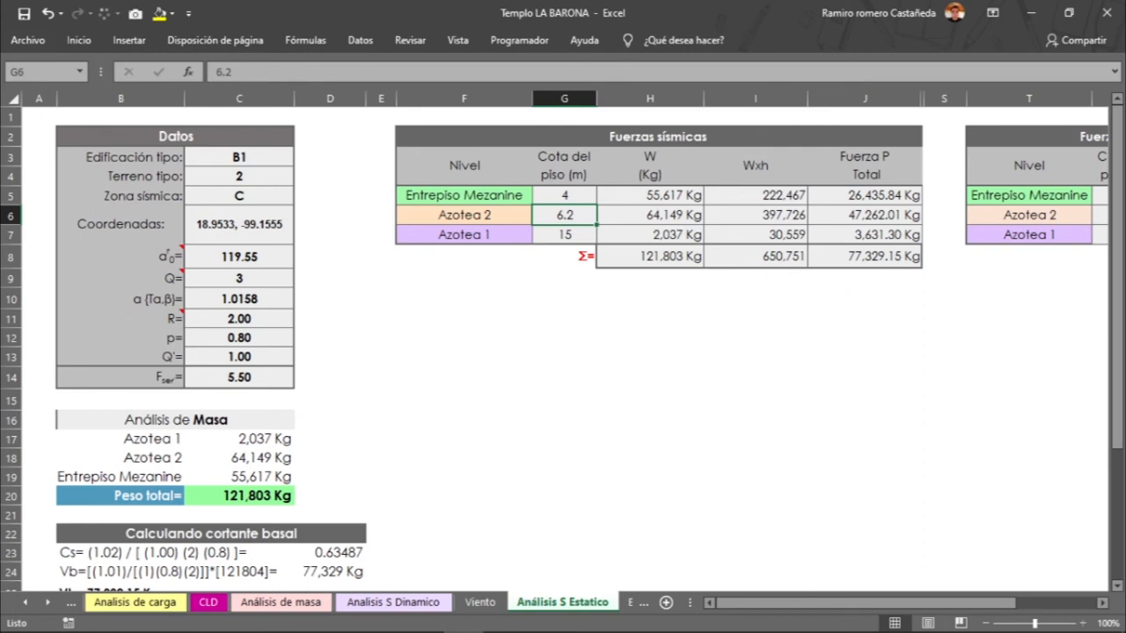
click(464, 235)
click(564, 234)
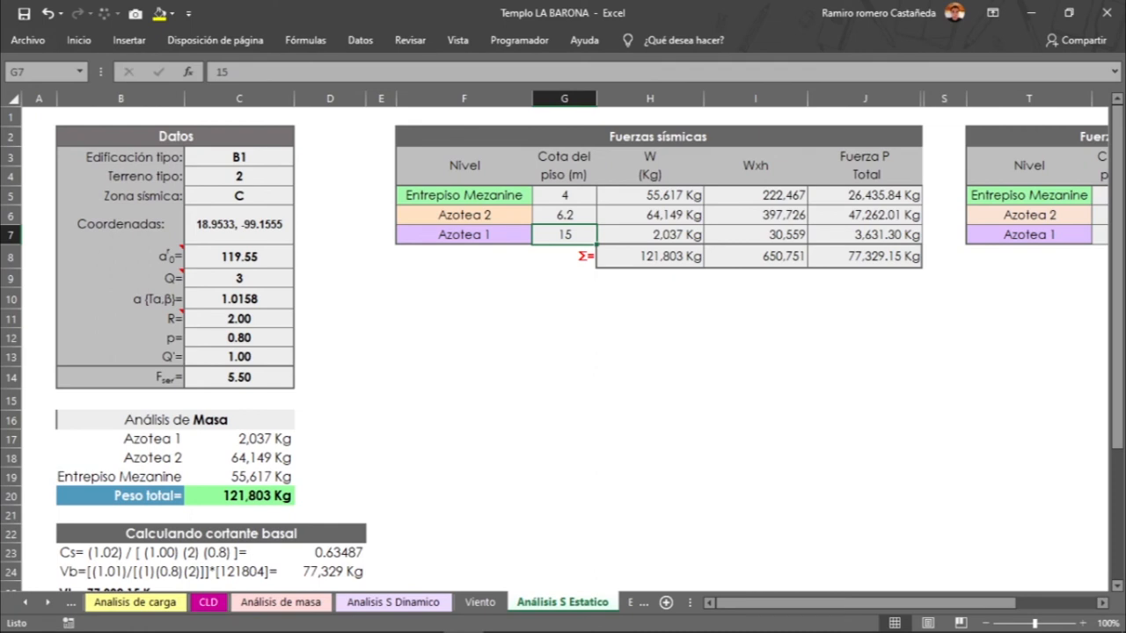
click(650, 318)
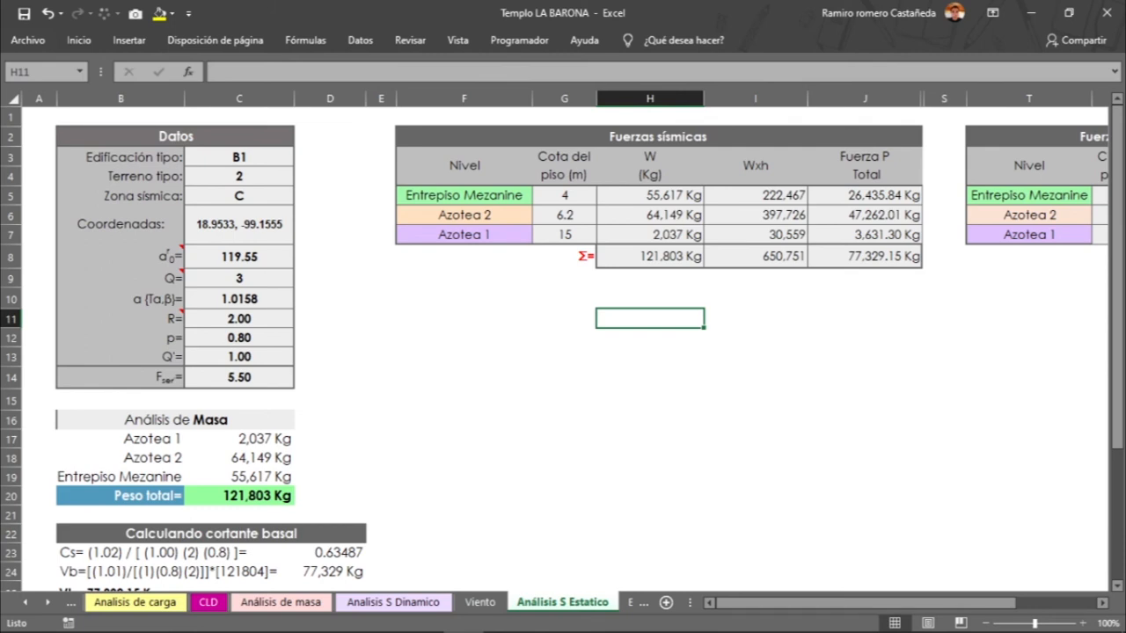
Inspect the W (Kg) formulas in H5:H7 that reference the Análisis de Masa values, and the sum formula in H8
drag(864, 195, 865, 257)
click(865, 195)
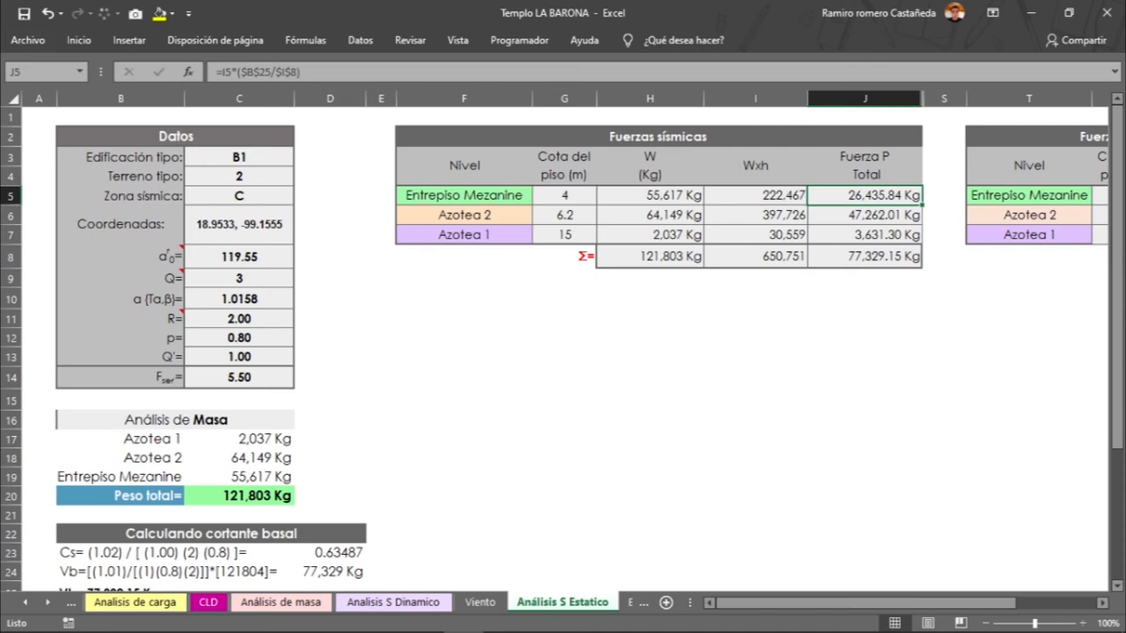
click(650, 196)
key(F2)
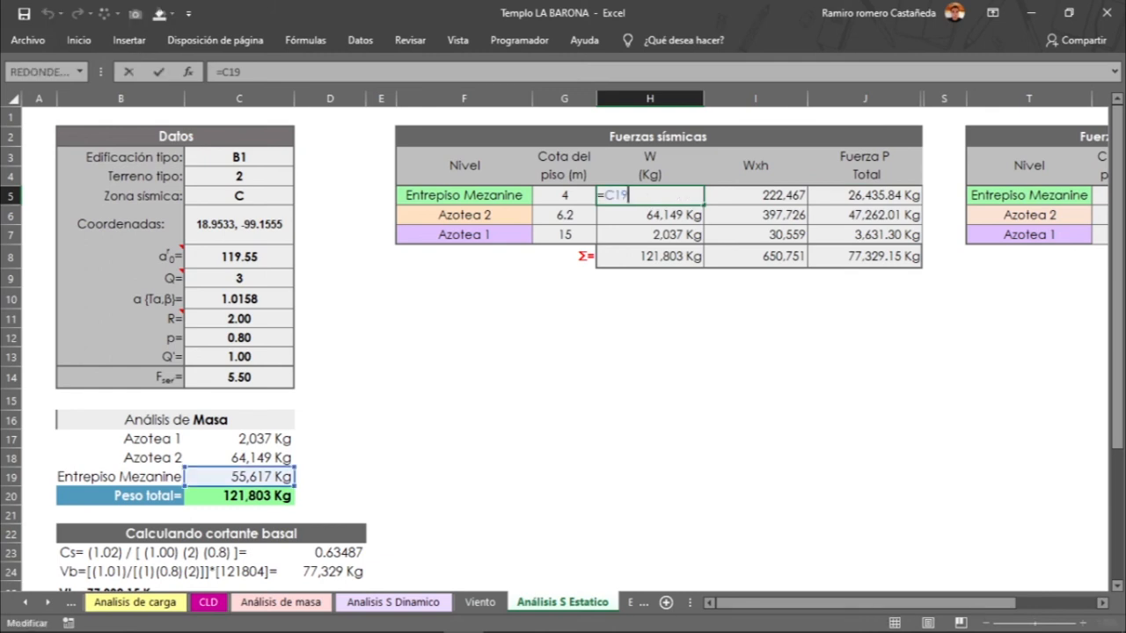
key(Escape)
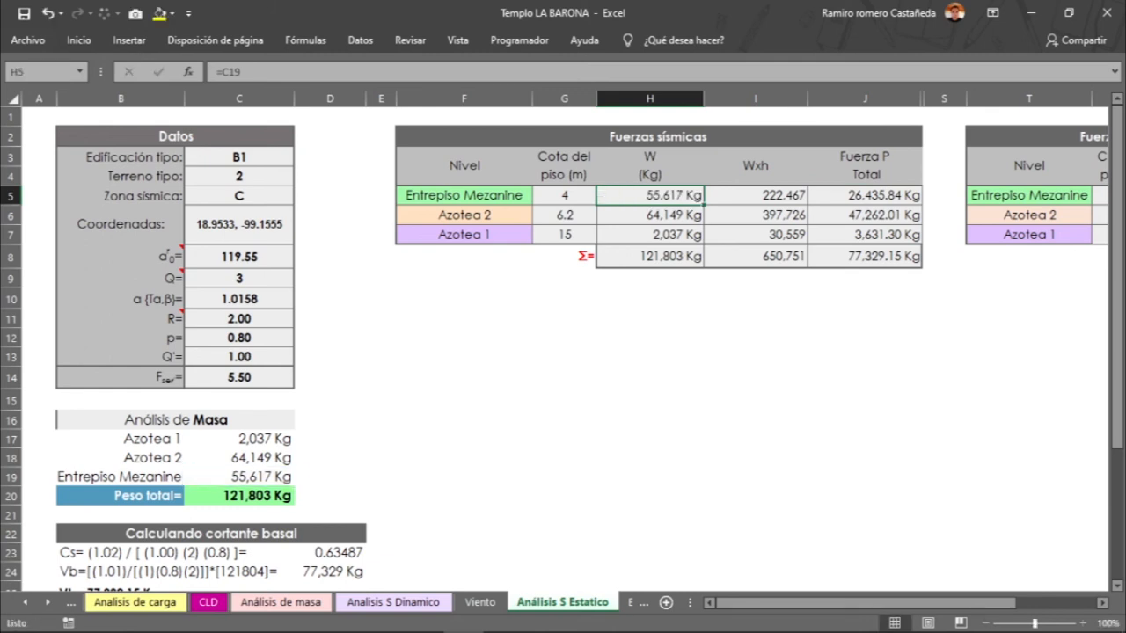
key(F2)
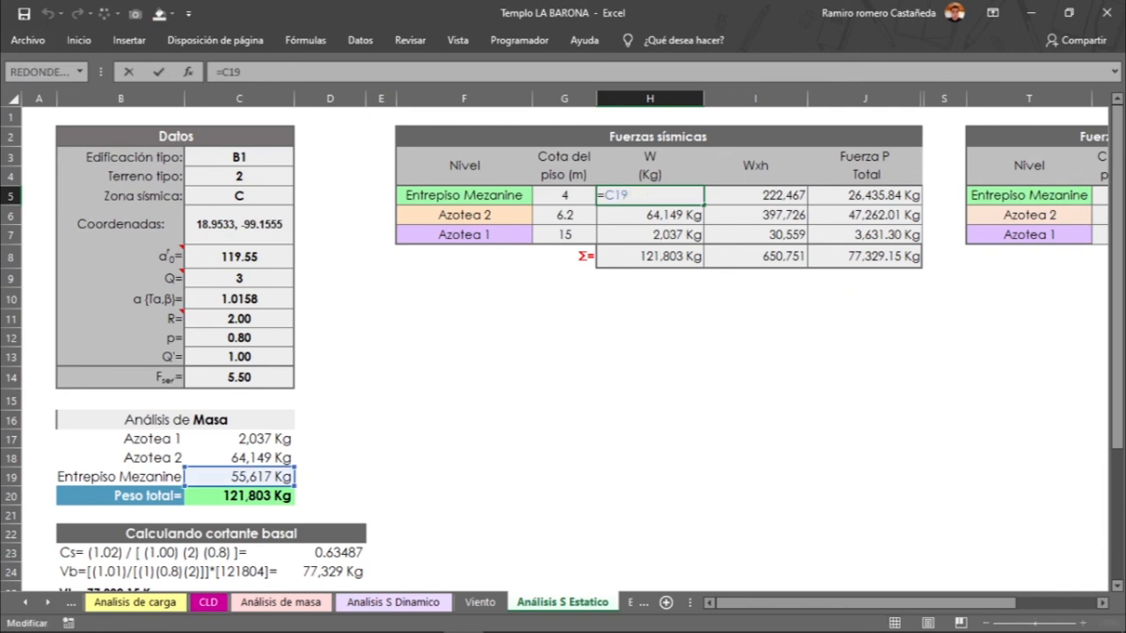
key(Escape)
double_click(650, 215)
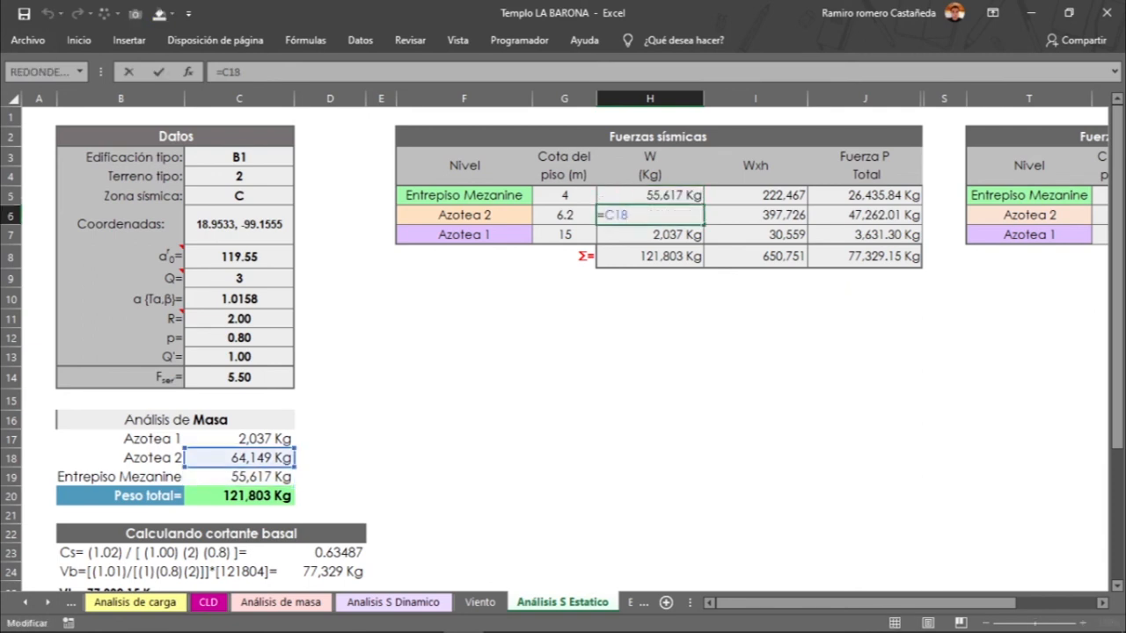
key(Return)
key(F2)
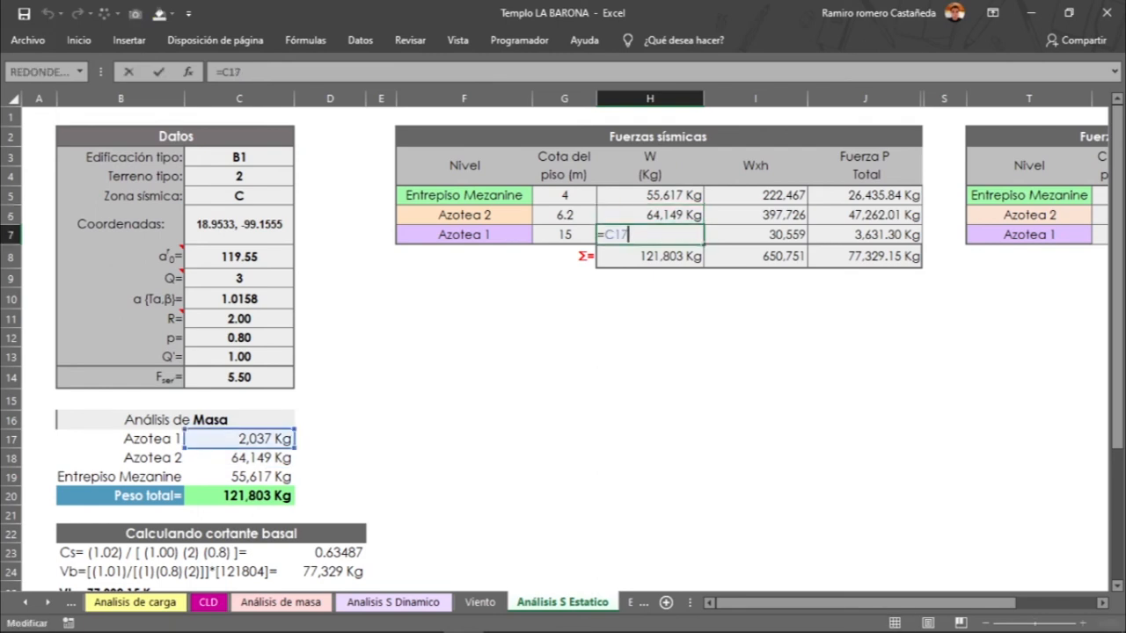
key(Escape)
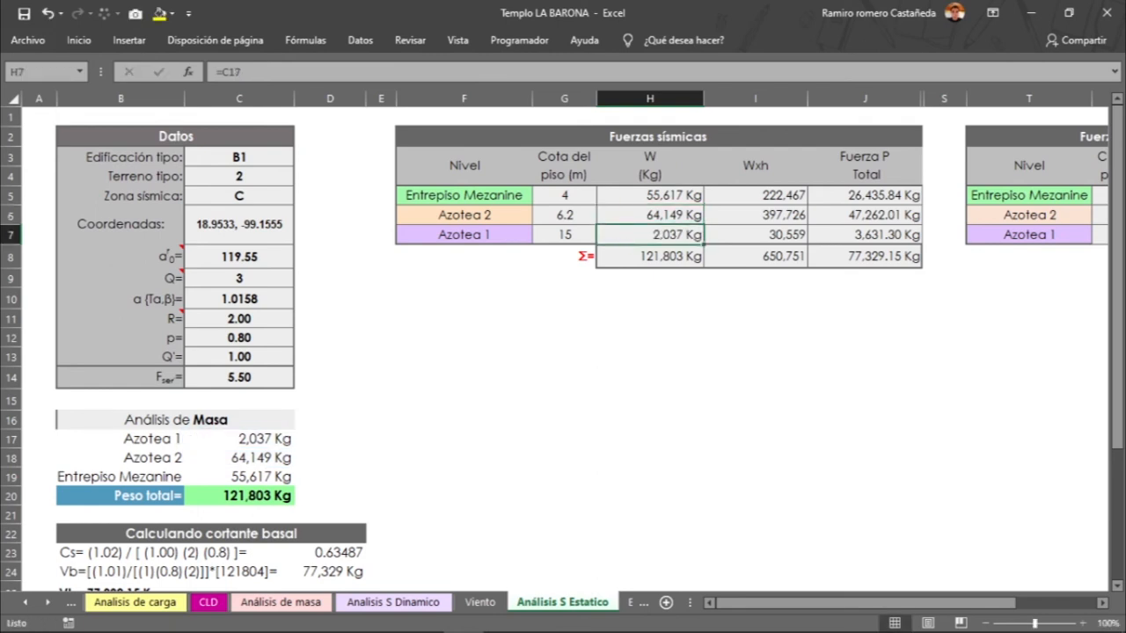
key(Down)
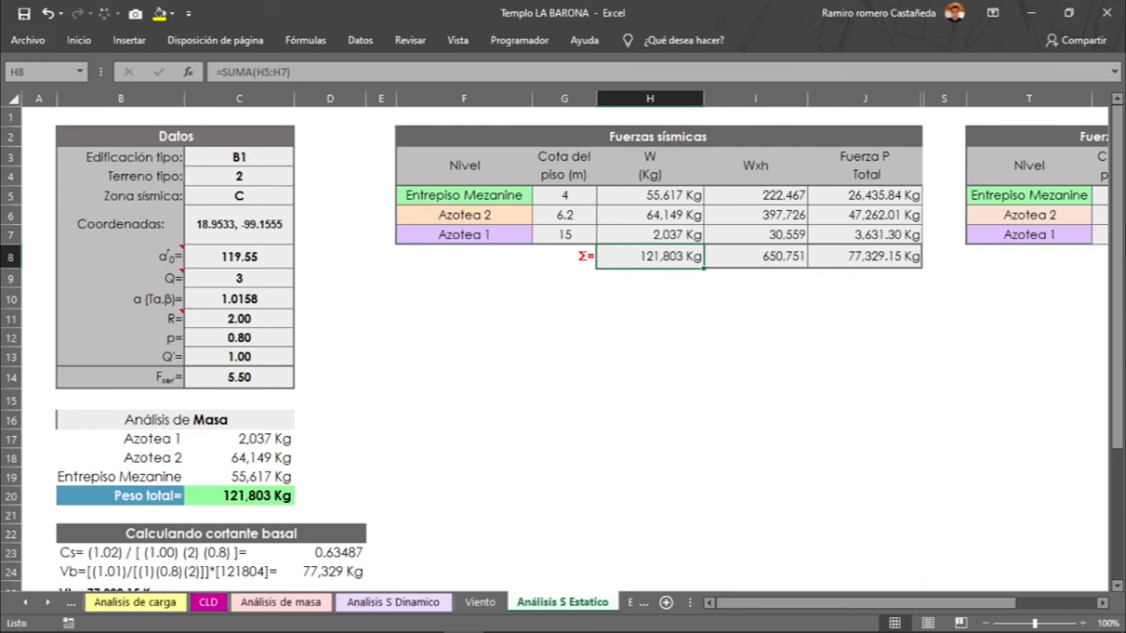
Examine the Wxh column of the Fuerzas sísmicas table, checking its weight-times-height formula in I5 and the sum in I8
click(755, 196)
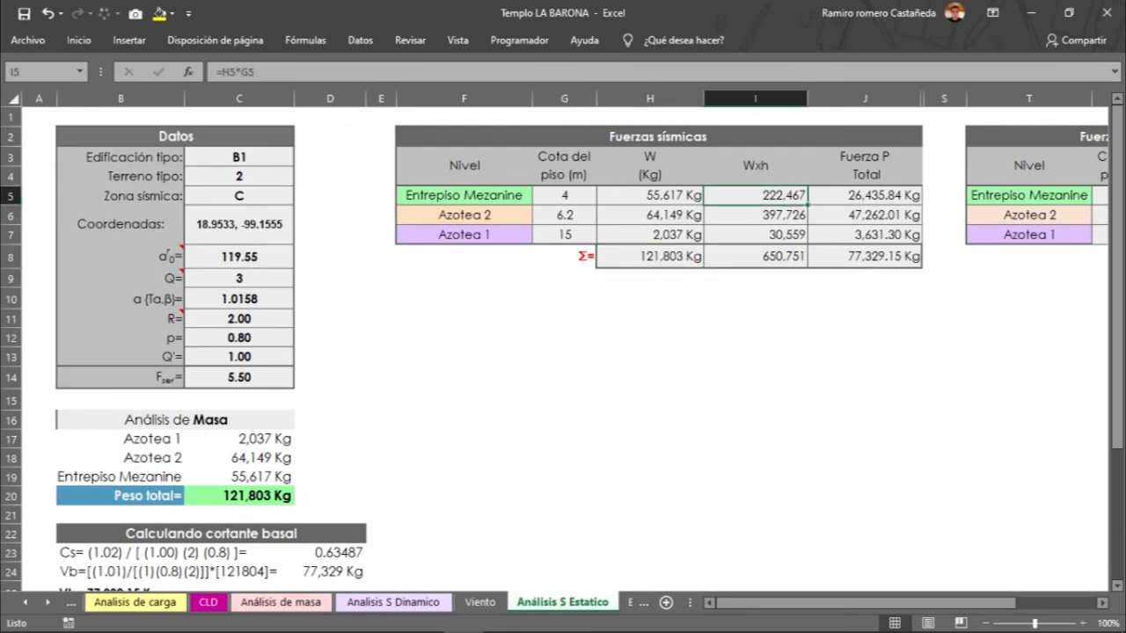
click(564, 196)
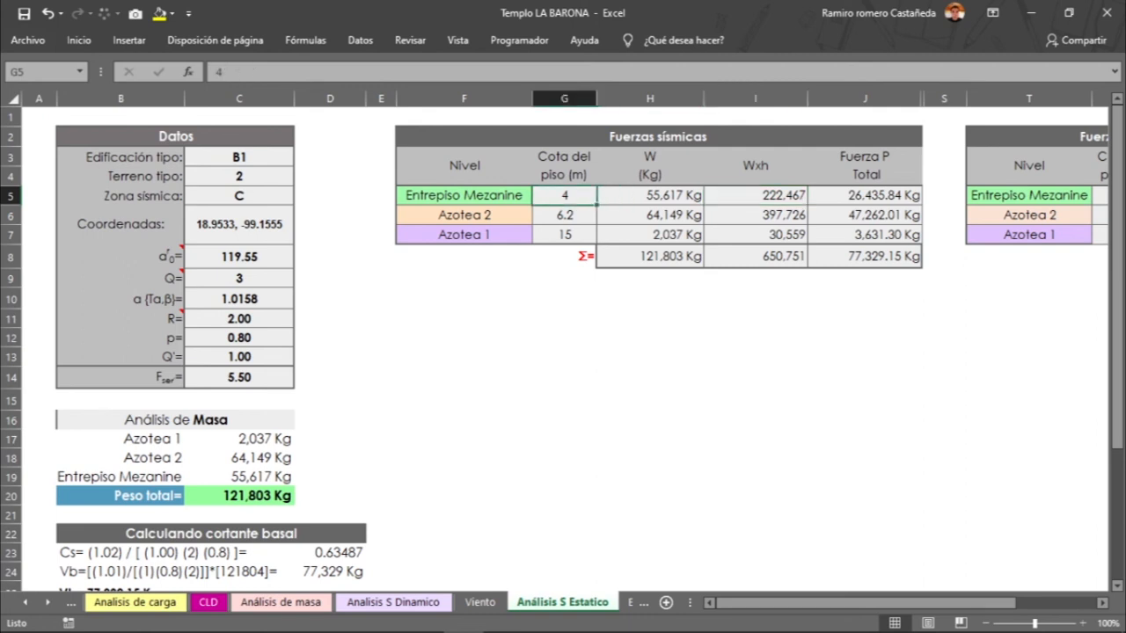
click(650, 196)
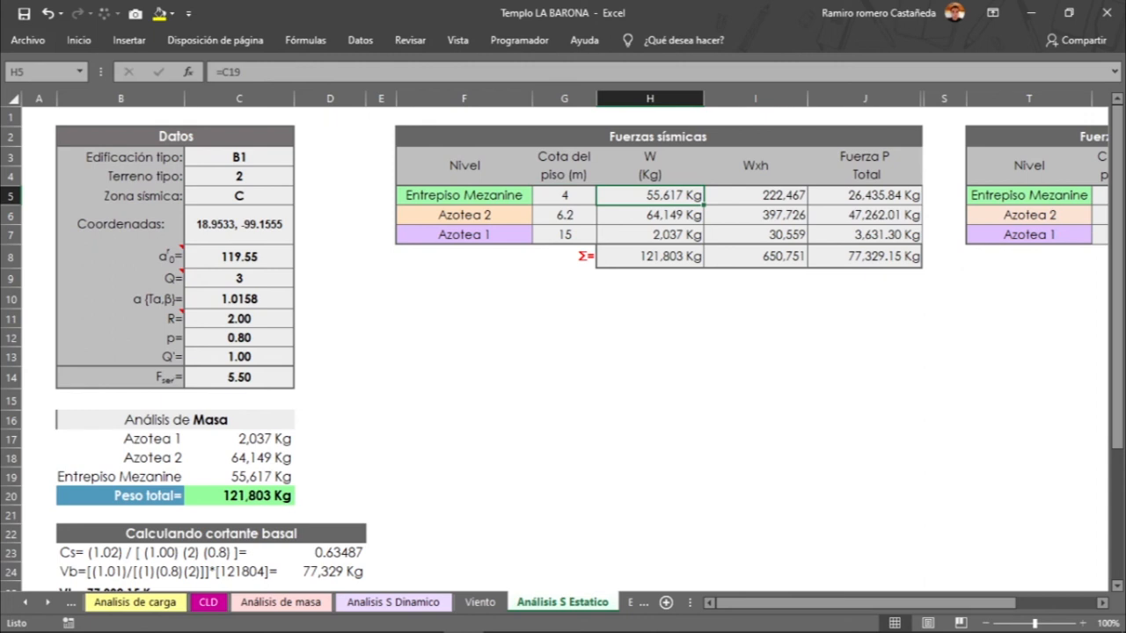
drag(756, 196, 755, 256)
click(756, 257)
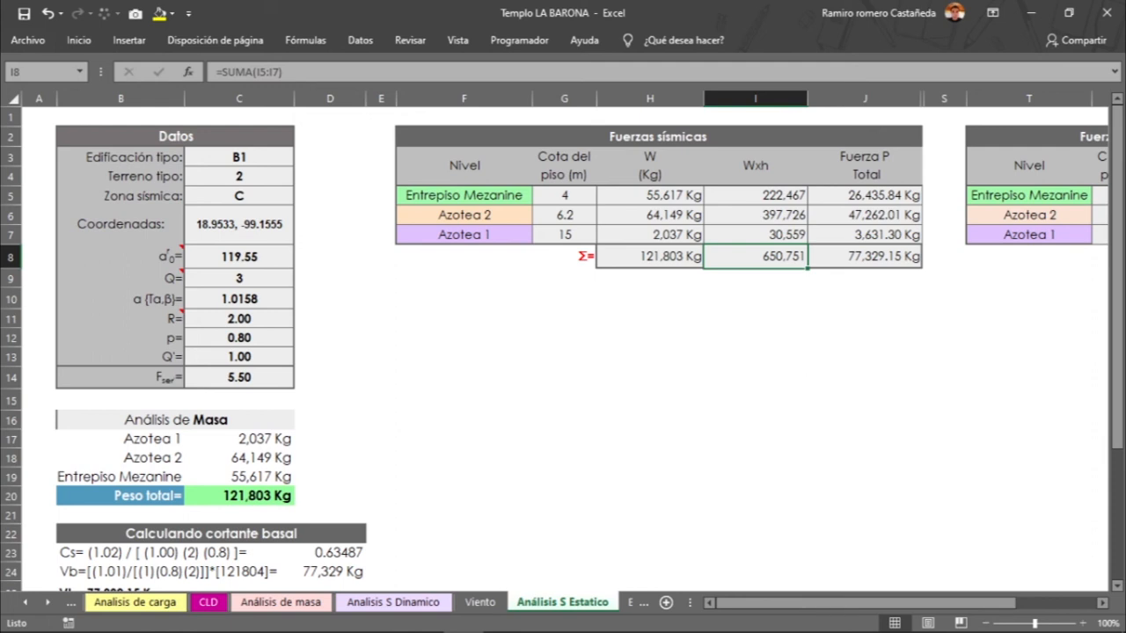
Inspect the Fuerza P Total formulas in J5:J7, tracing their reference to the Vb cell B25, and check the sum in J8
double_click(882, 196)
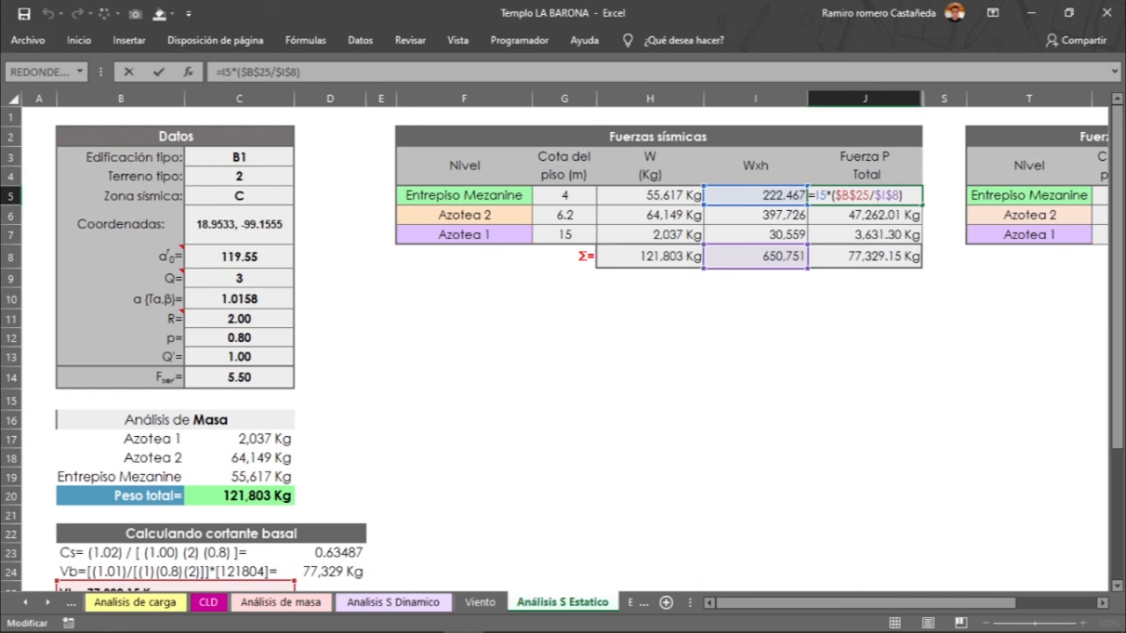
drag(1116, 152, 1117, 183)
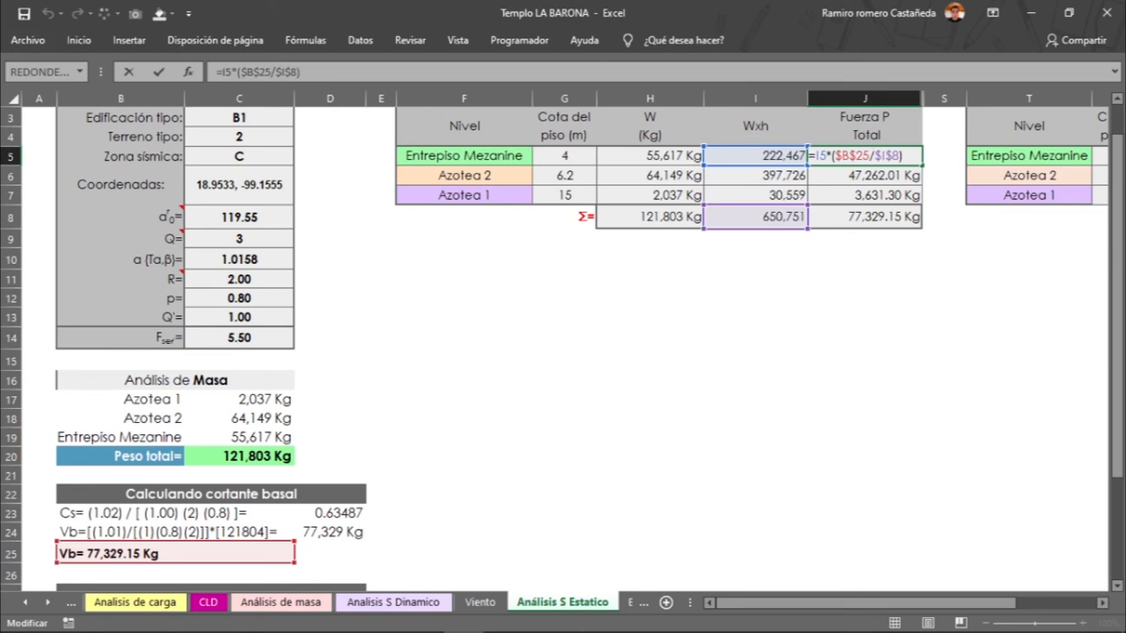
key(Return)
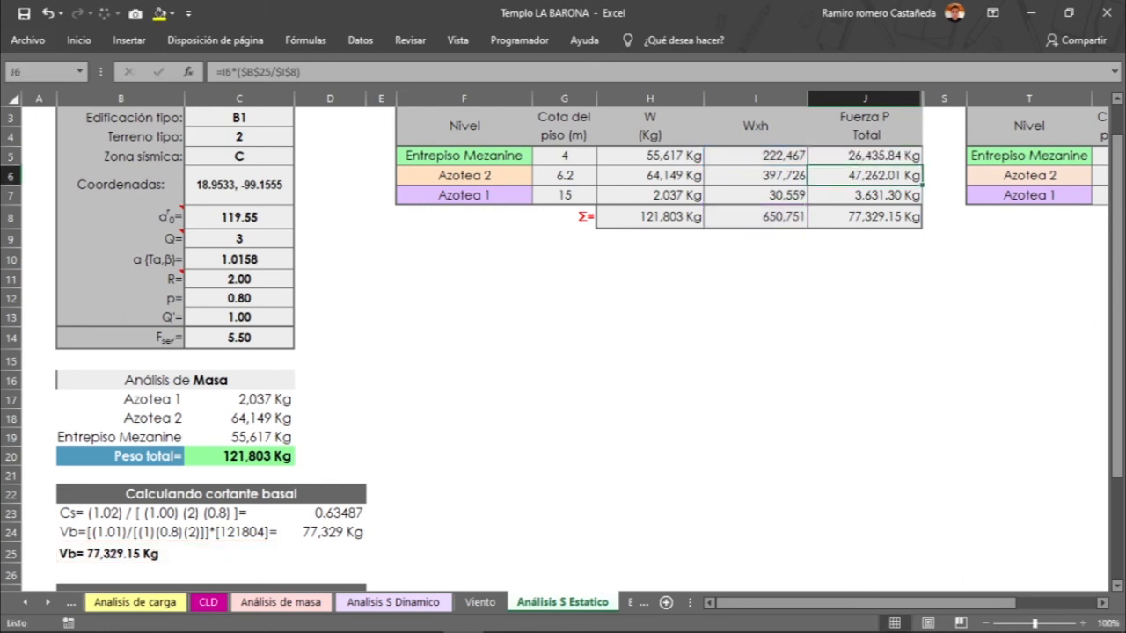
key(F2)
key(Return)
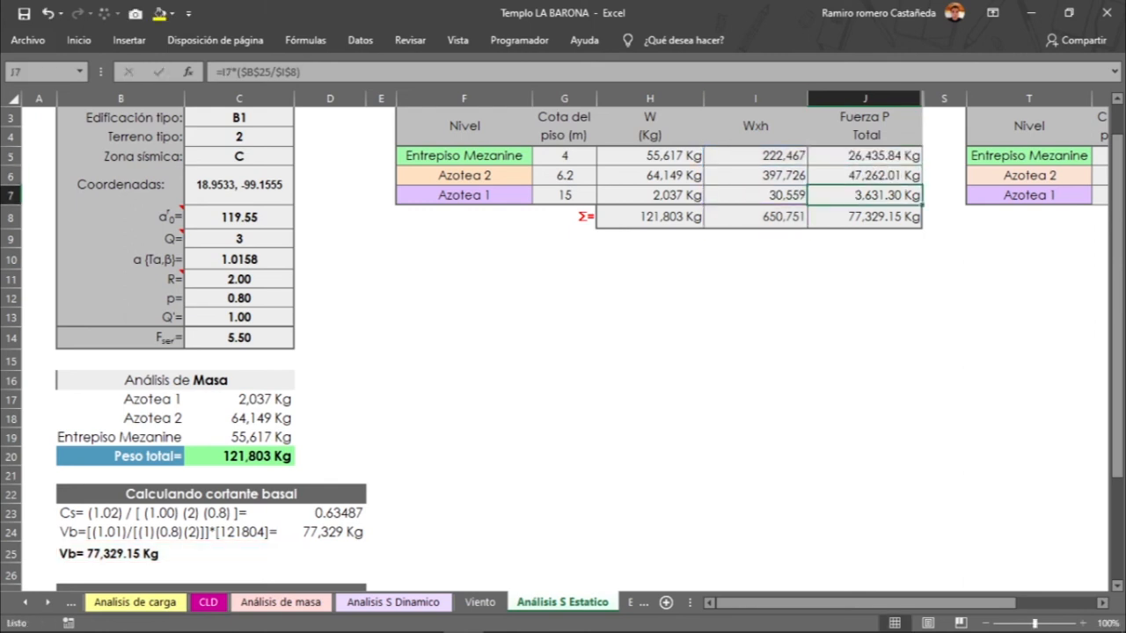
key(F2)
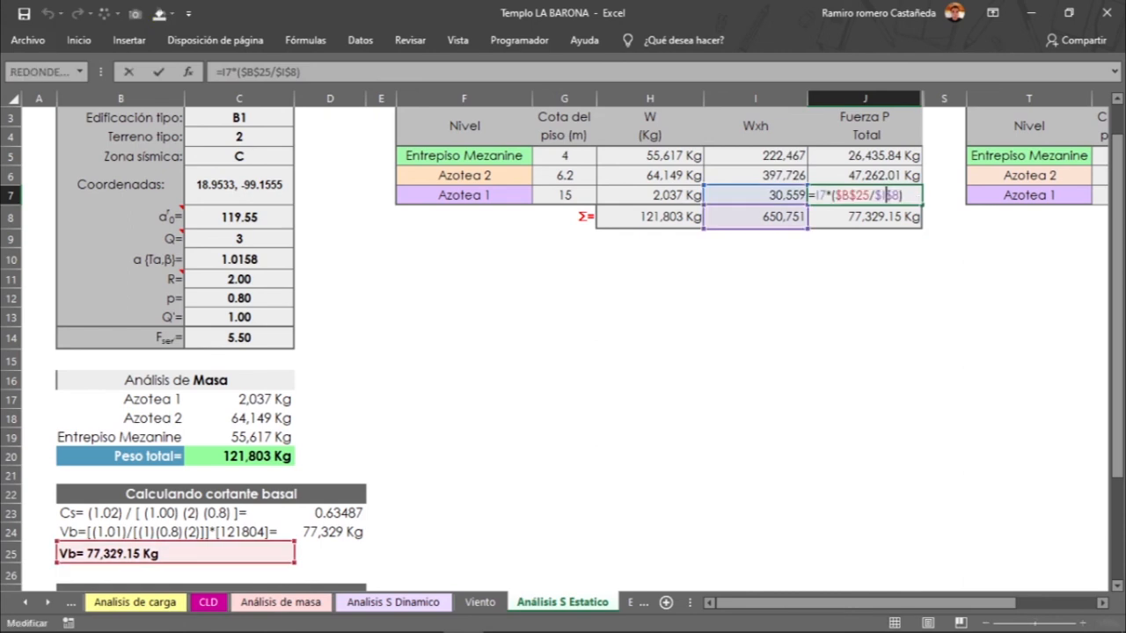
key(Return)
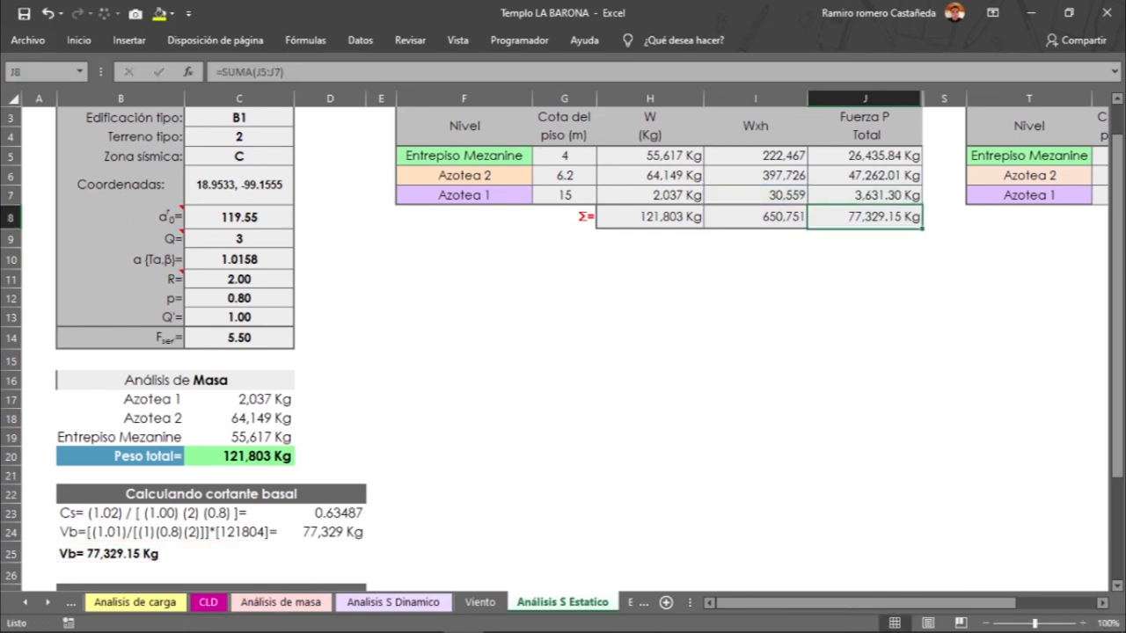
Compare the Fuerzas sísmicas table with the Fuerzas sísmicas por ESTADO LIMITE DE SERVICIO table
drag(863, 603, 942, 603)
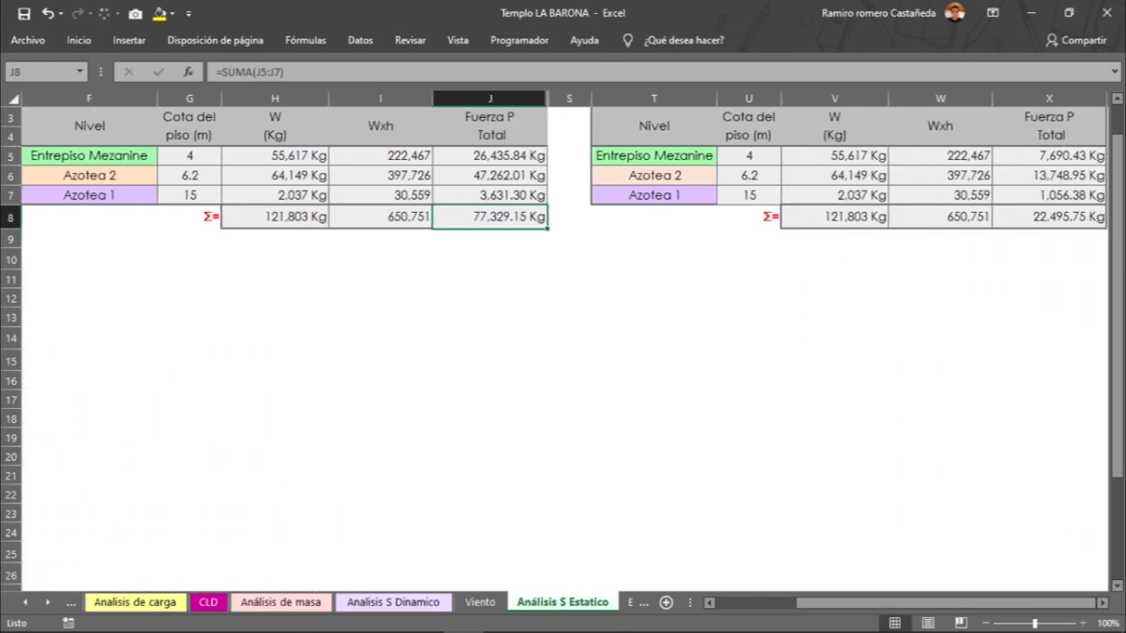
scroll(849, 349, up, 1)
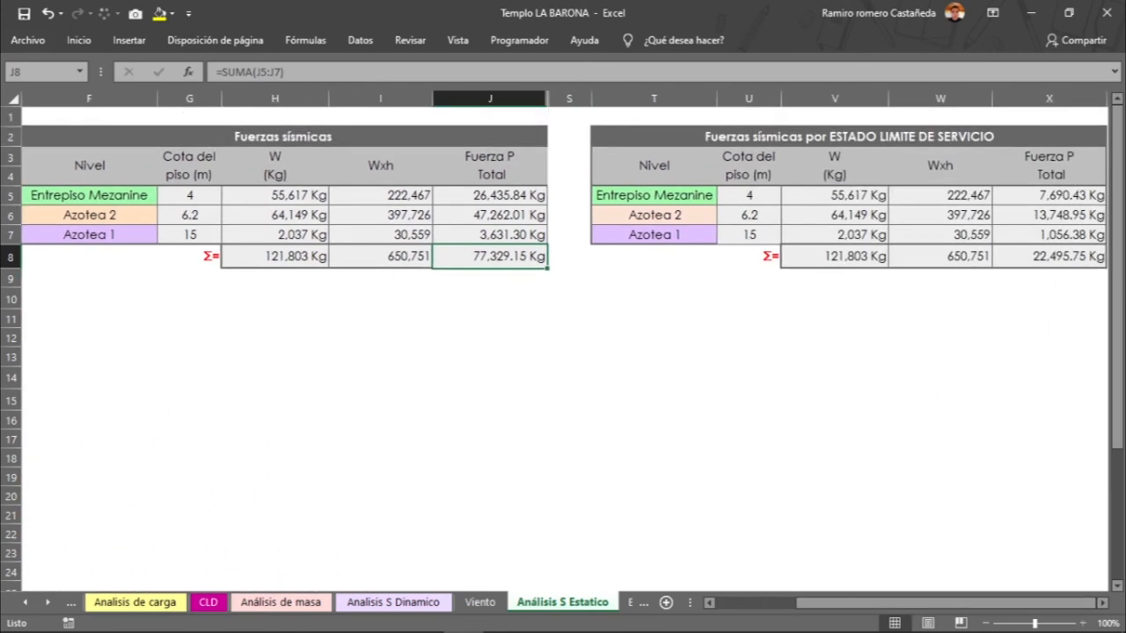
click(849, 137)
drag(281, 136, 493, 256)
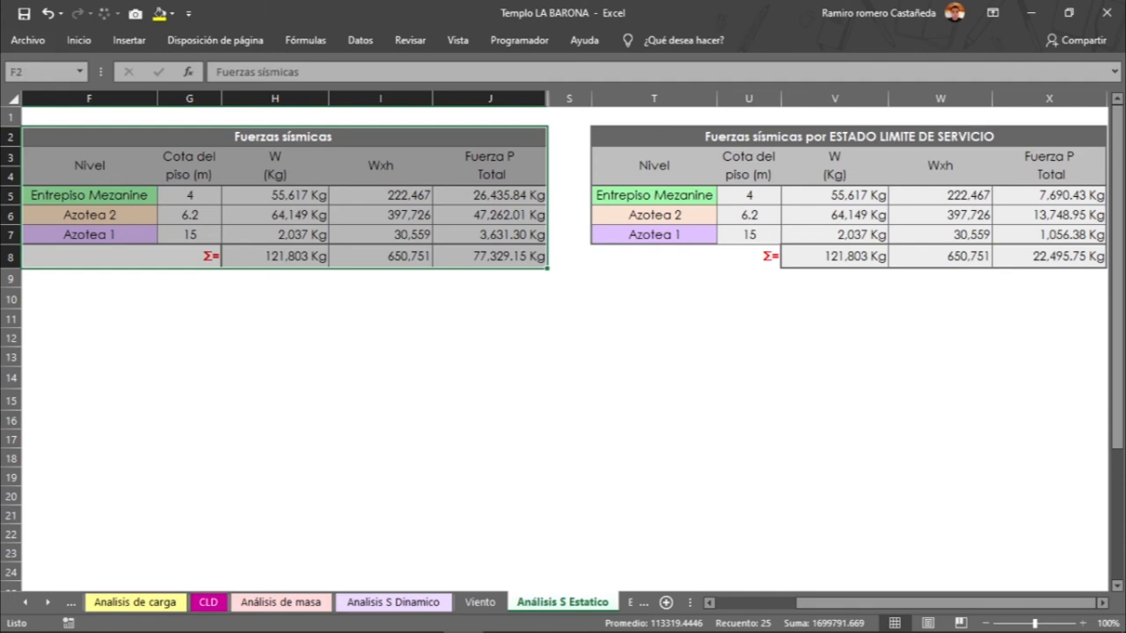
drag(848, 136, 941, 234)
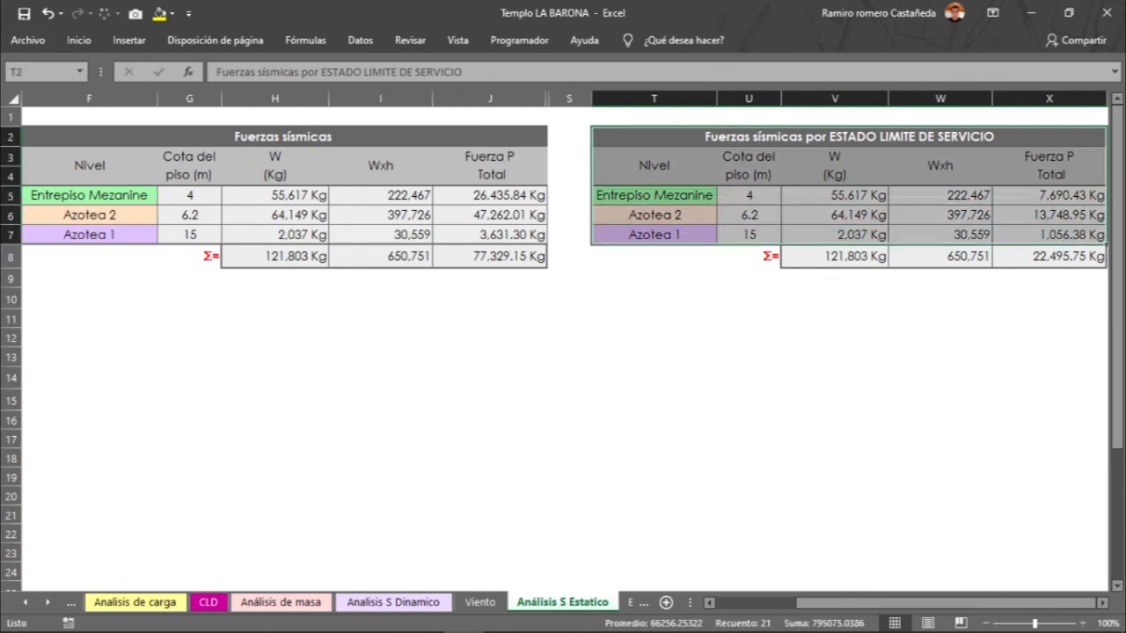
Review the Cota del piso, W (Kg) and Wxh columns of the ESTADO LIMITE DE SERVICIO table
drag(748, 166, 749, 214)
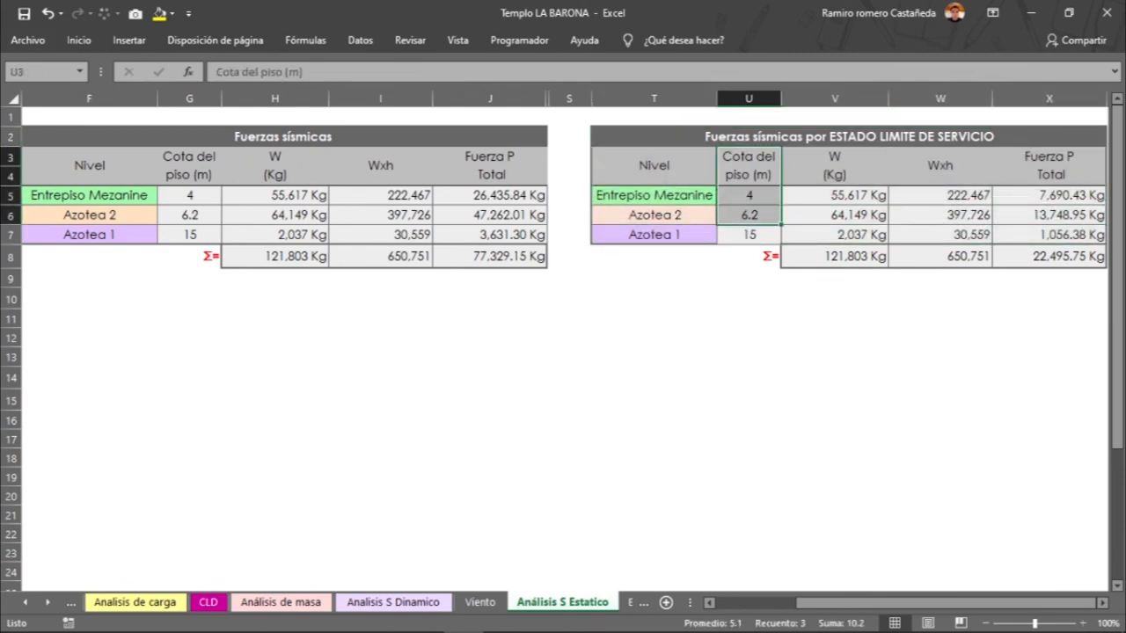
drag(835, 166, 835, 235)
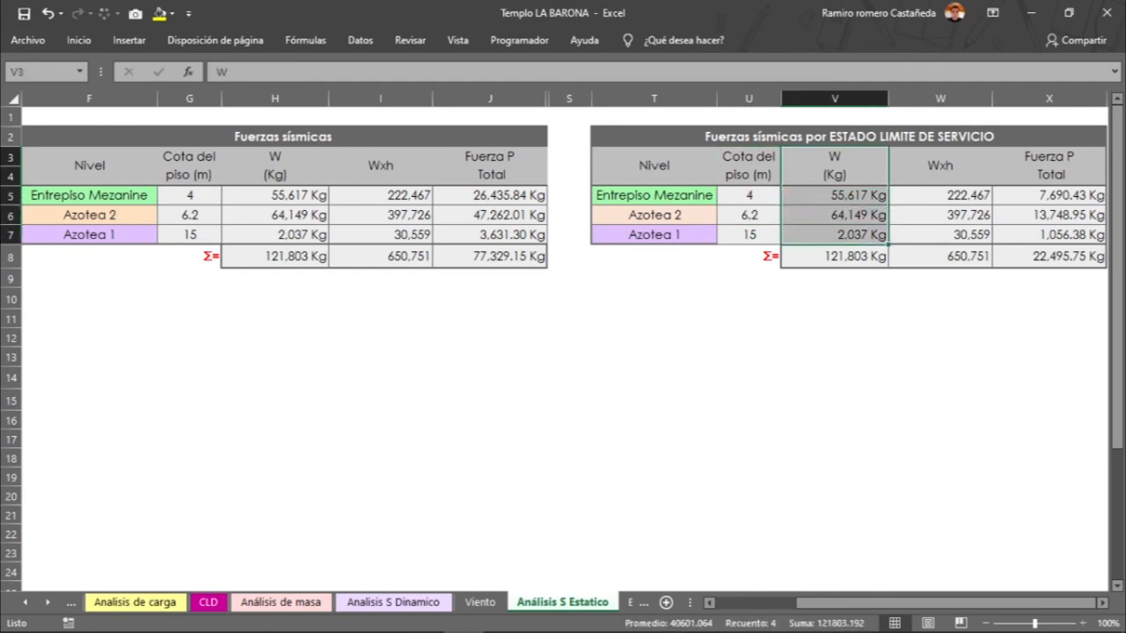
click(940, 165)
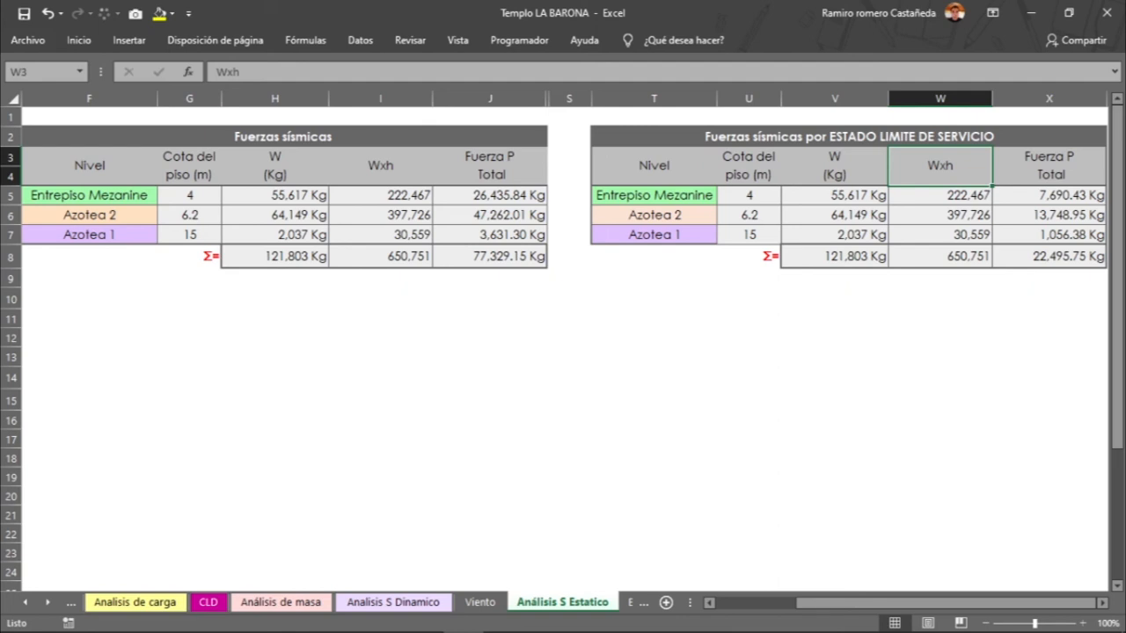
drag(940, 196, 940, 256)
Inspect the service Fuerza P Total formula in X5 and trace its reference to the service base shear in B30
double_click(1067, 196)
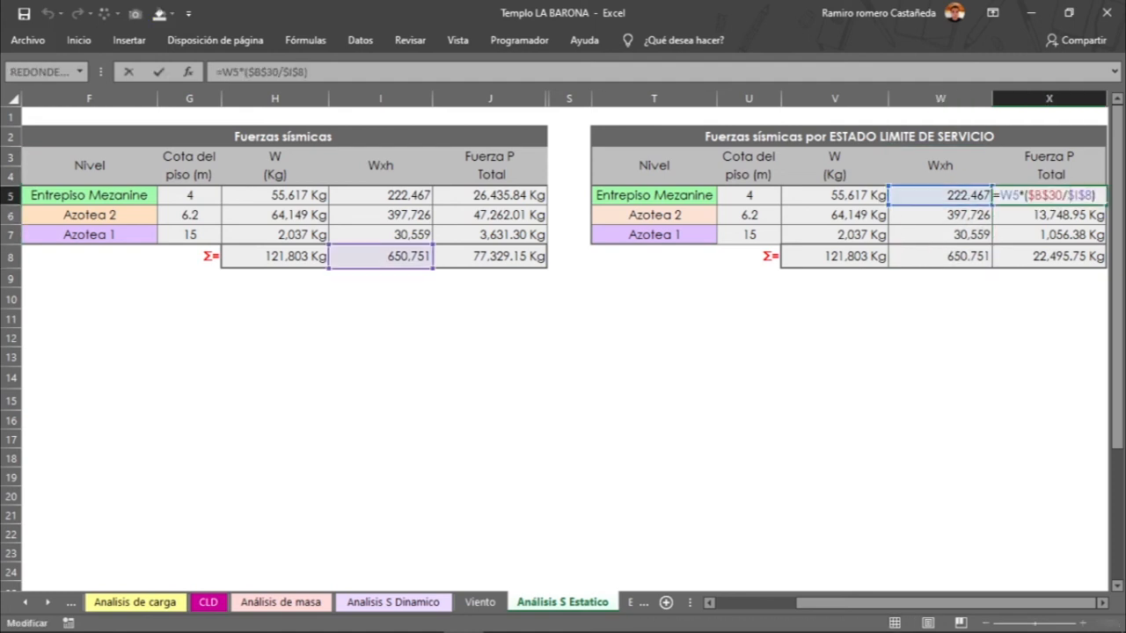
drag(945, 604, 861, 604)
scroll(563, 352, down, 2)
scroll(563, 352, down, 3)
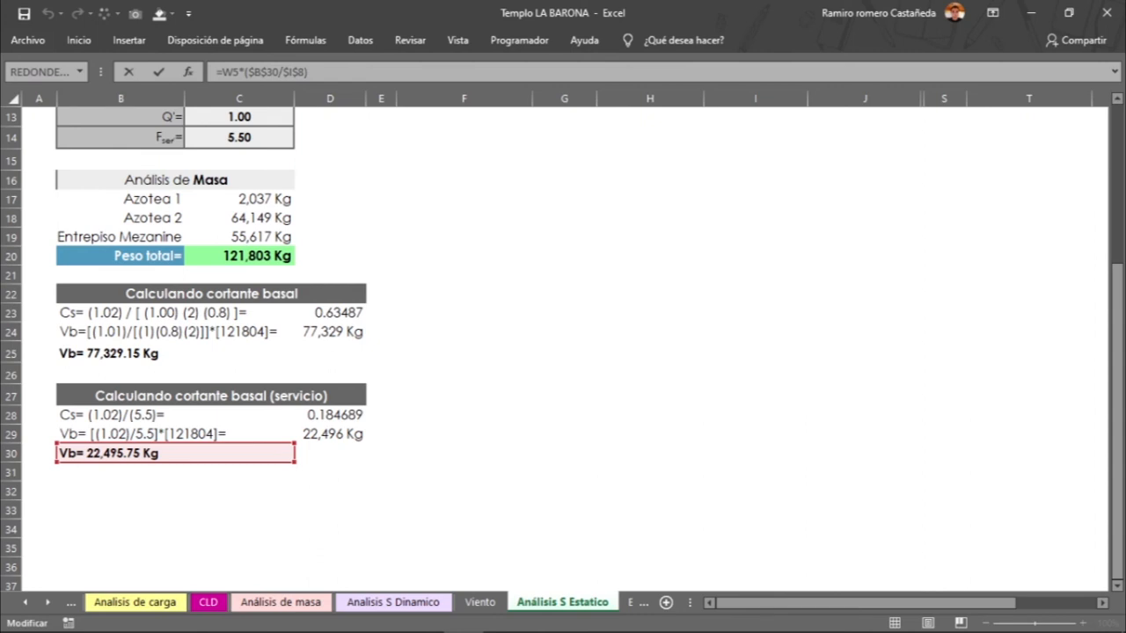
scroll(650, 421, up, 4)
click(650, 421)
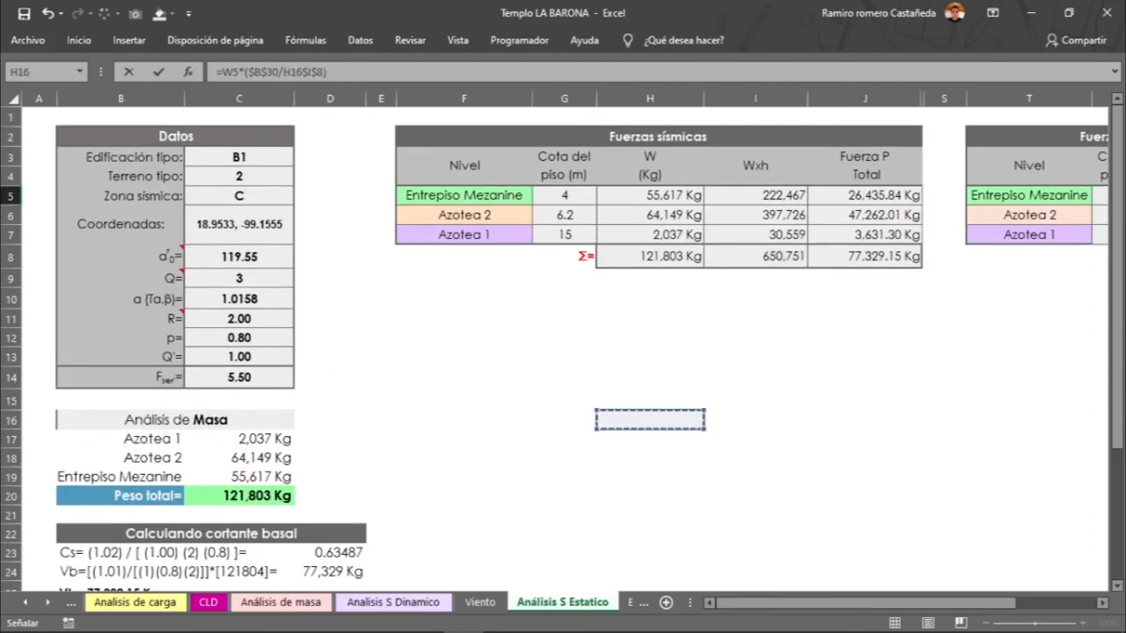